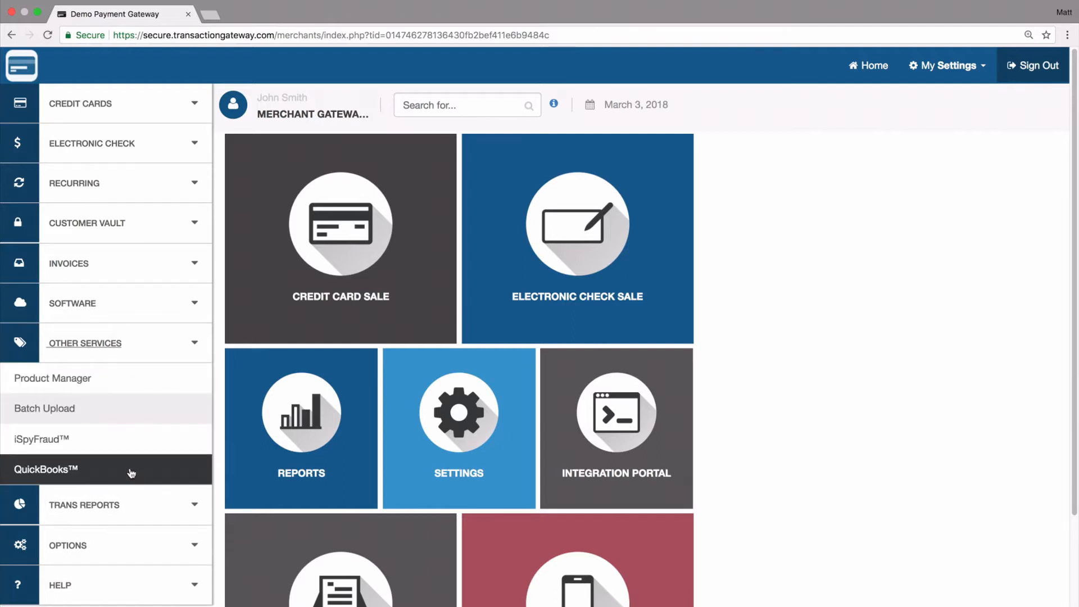
- Download QuickBooks SyncPay from the gateway's QuickBooks page and launch its installer
left_click(130, 473)
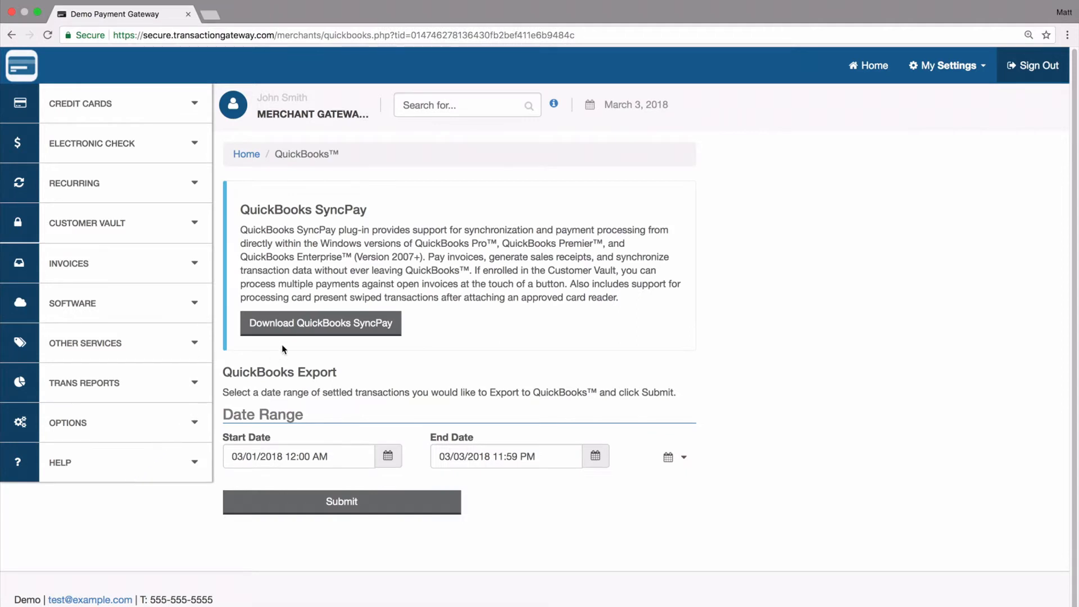
left_click(308, 328)
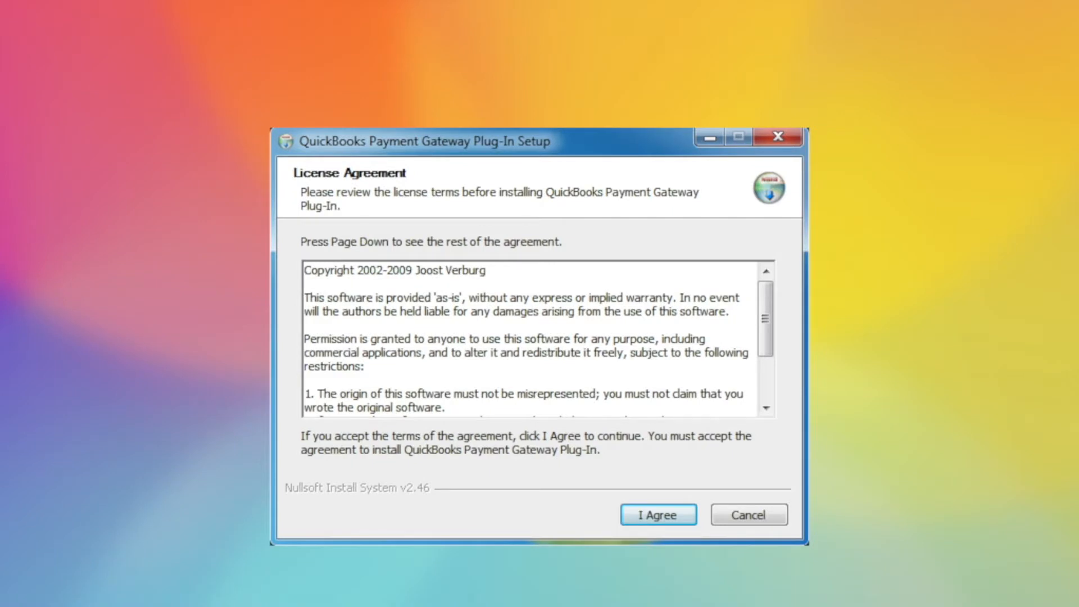
- Accept the license, install to the default folder with QuickBooks force-closed, and confirm success
left_click(659, 515)
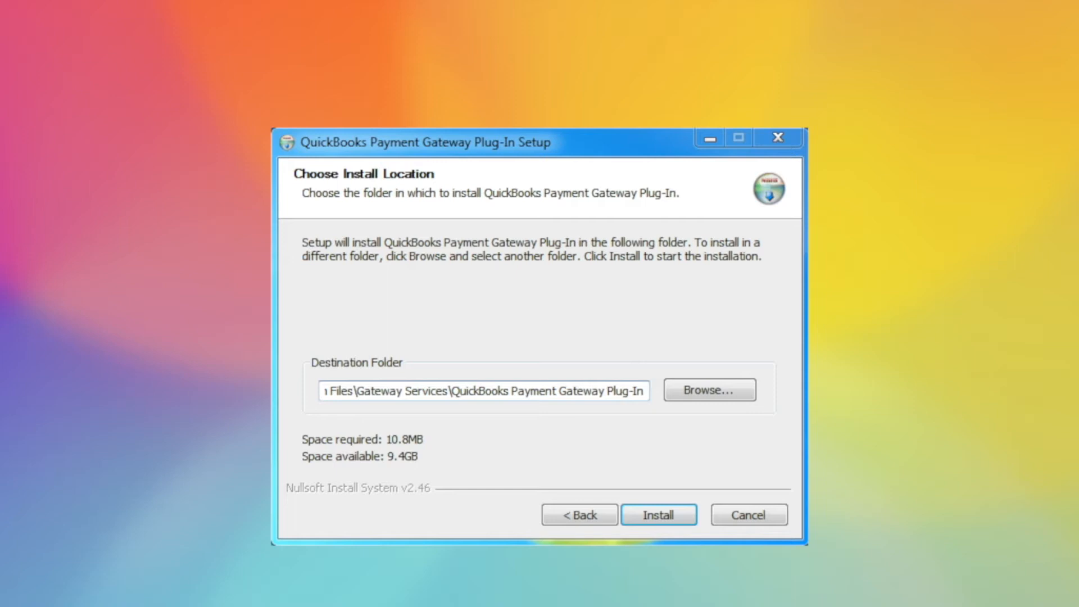
left_click(658, 514)
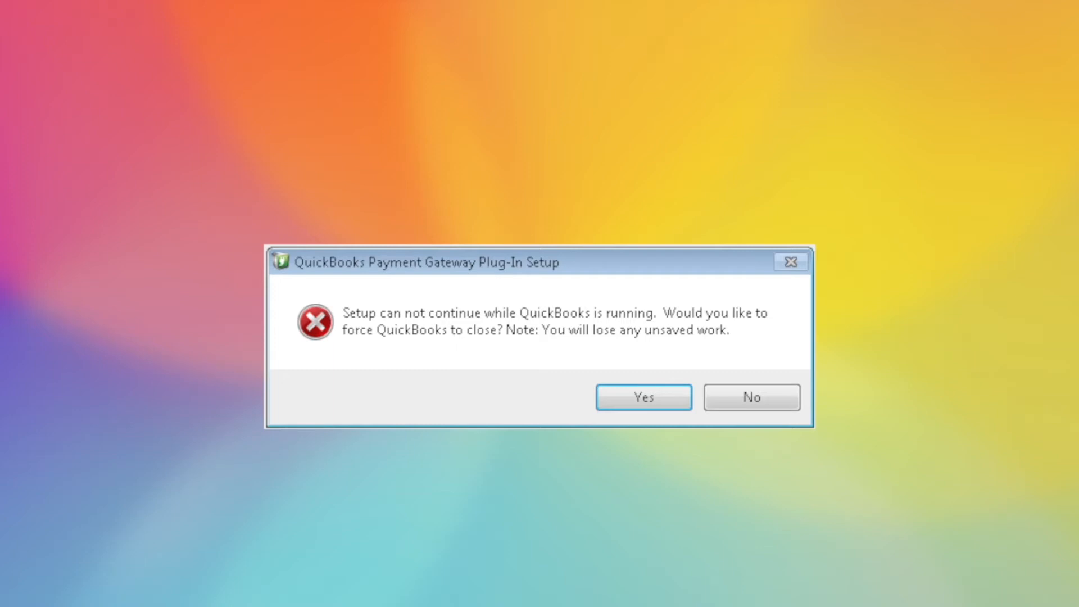
left_click(643, 398)
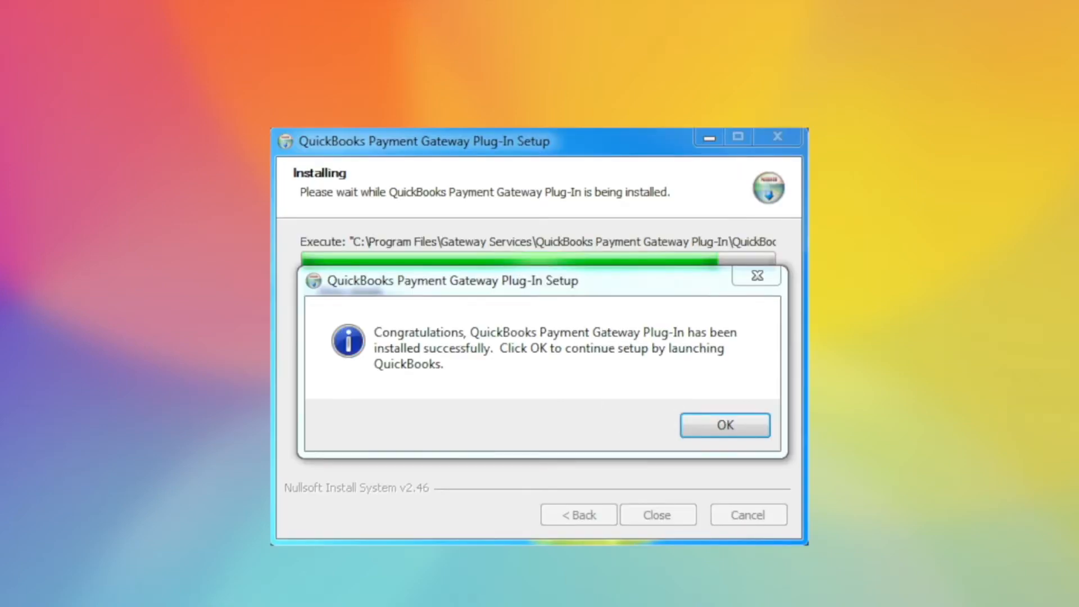
left_click(724, 425)
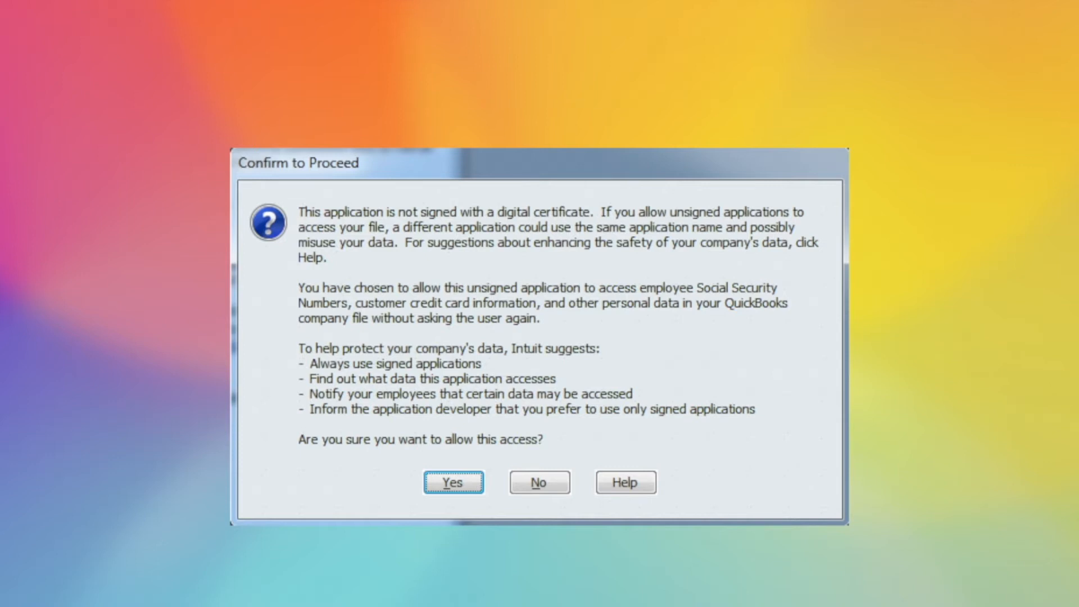
- Allow the unsigned Payment Gateway Plug-In to access the company file
left_click(453, 482)
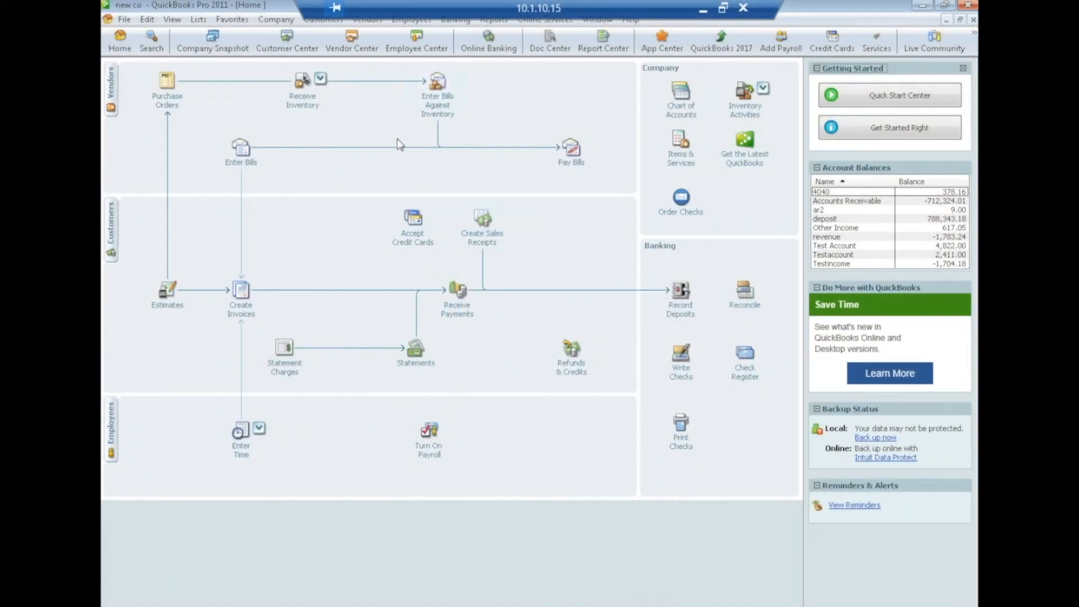
left_click(323, 19)
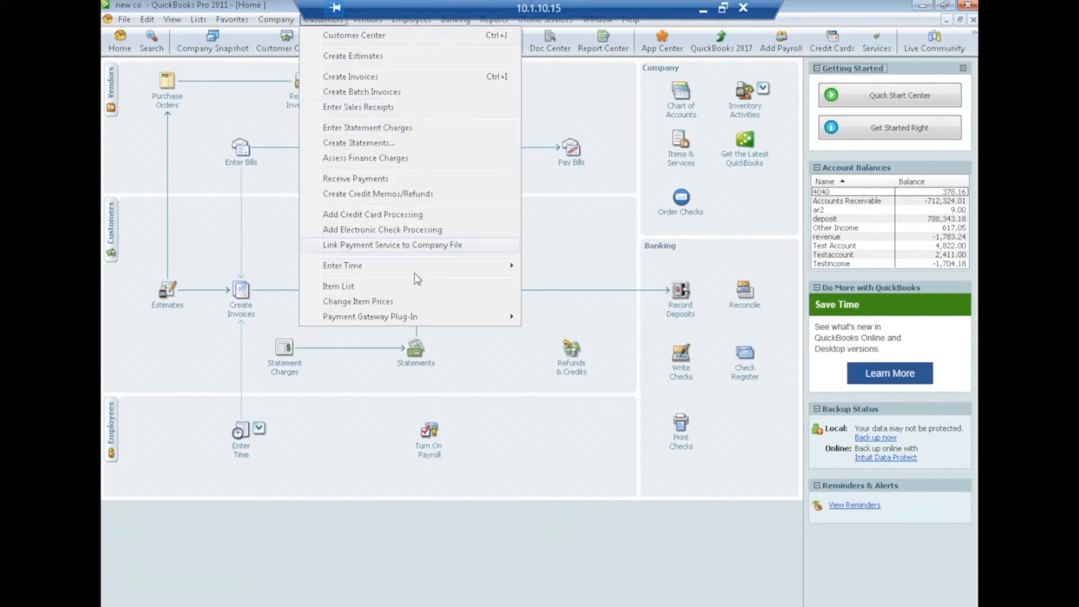
- Review the plug-in's gateway login and receipt printer settings, then save them with Update
mouse_move(416, 321)
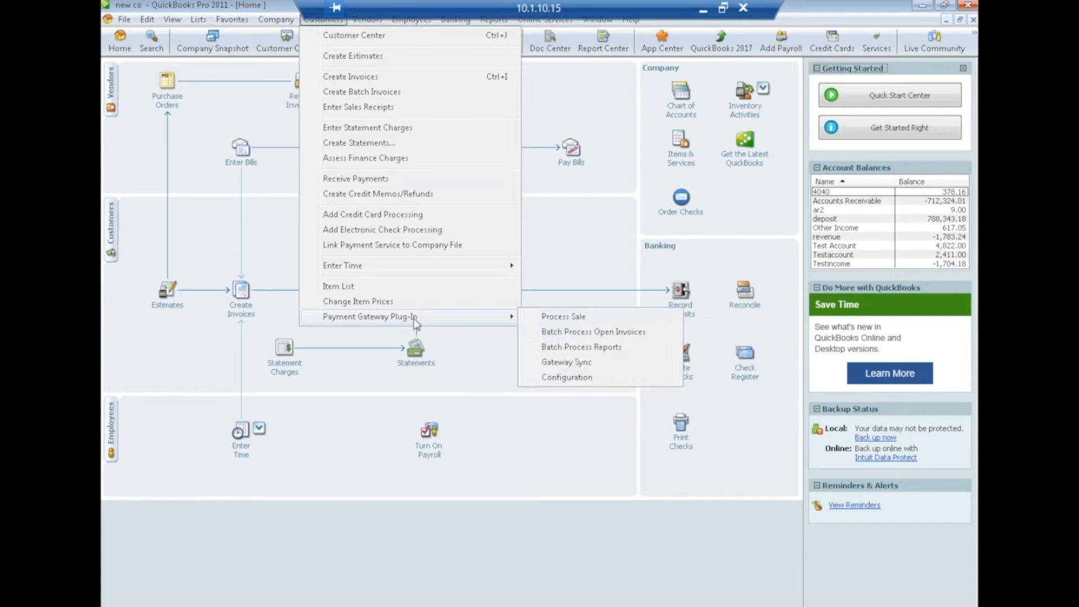
left_click(568, 377)
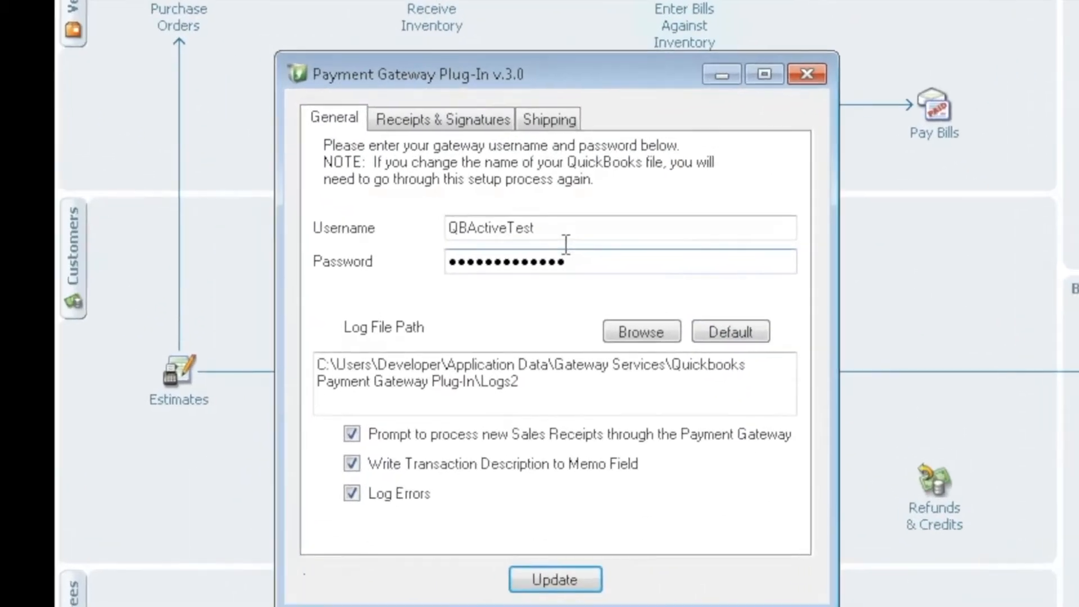
left_click(570, 262)
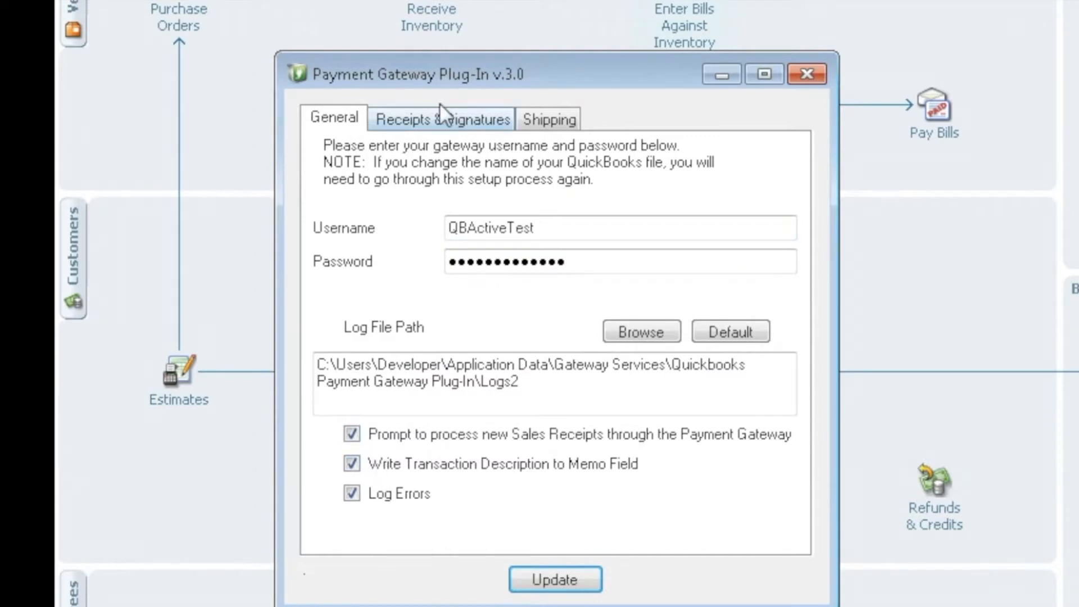
left_click(426, 118)
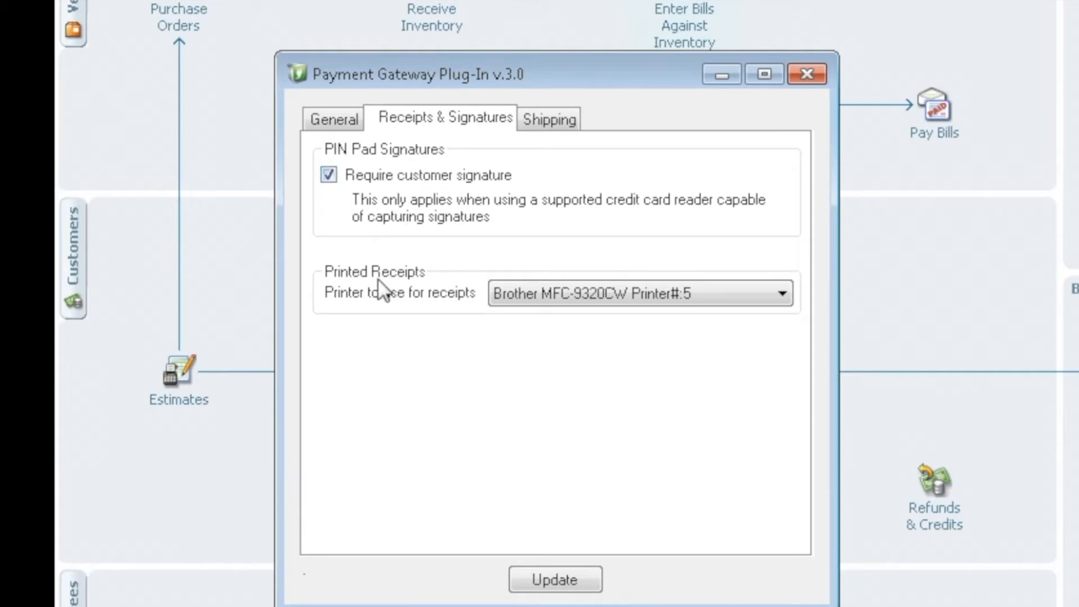
left_click(784, 294)
left_click(785, 294)
left_click(342, 124)
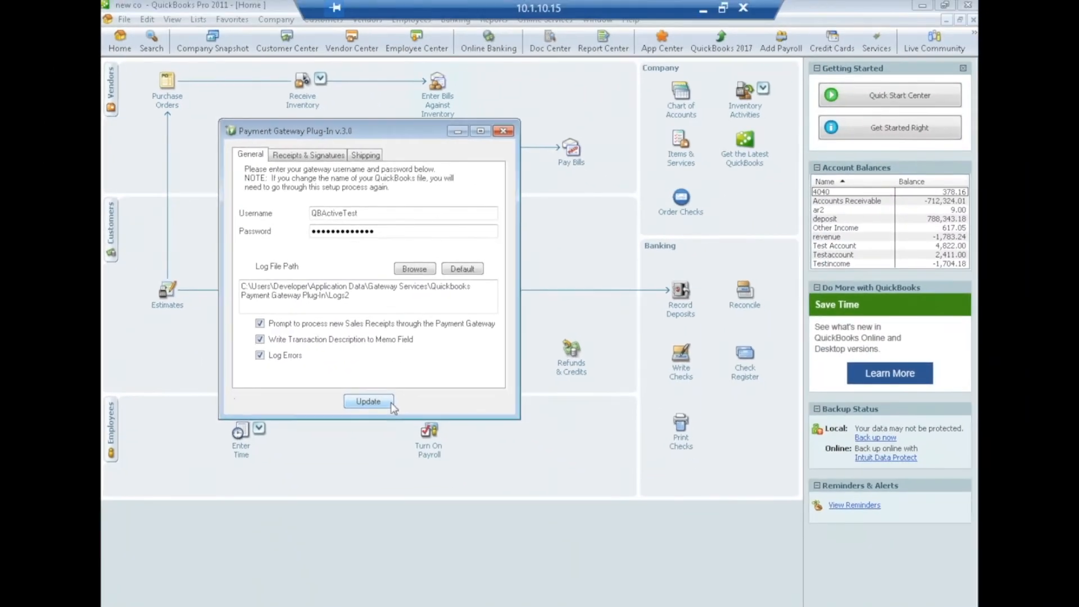
left_click(541, 509)
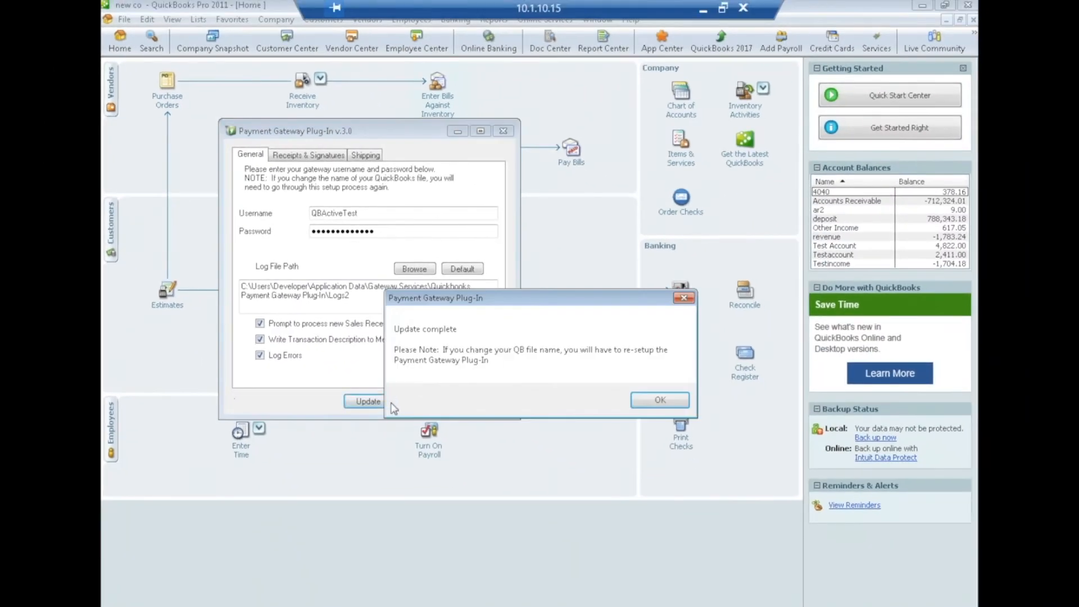
left_click(651, 407)
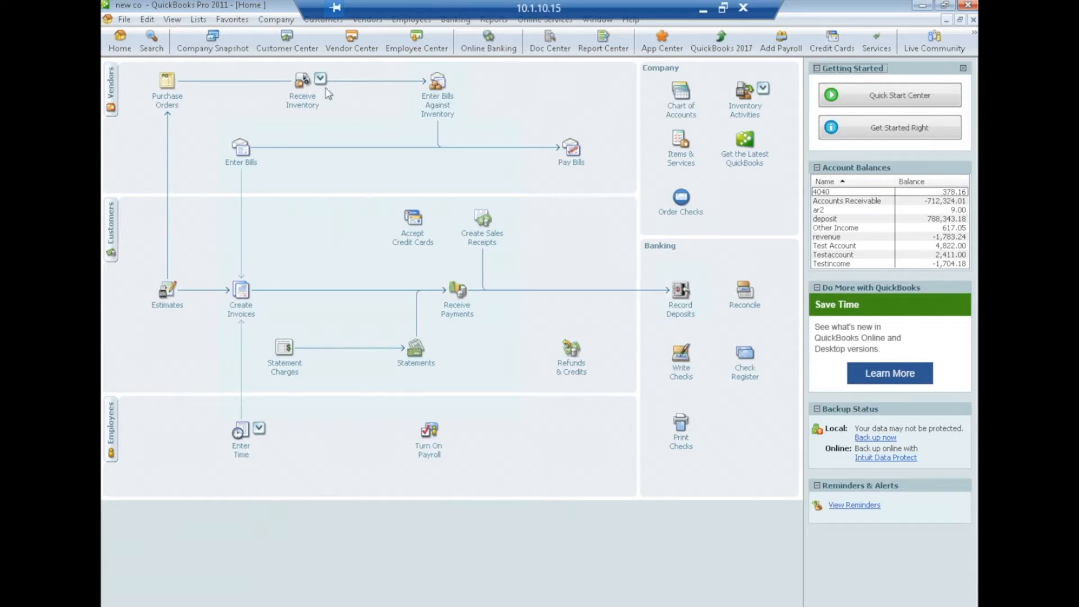
- Start a Payment Gateway Process Sale and choose the customer to charge
left_click(323, 19)
mouse_move(345, 319)
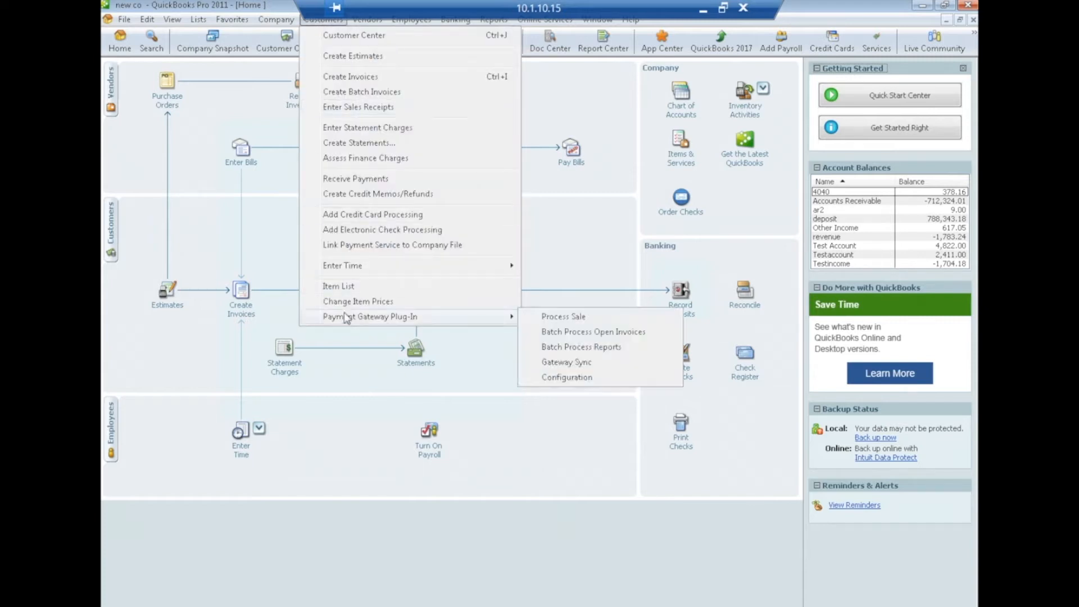
left_click(564, 317)
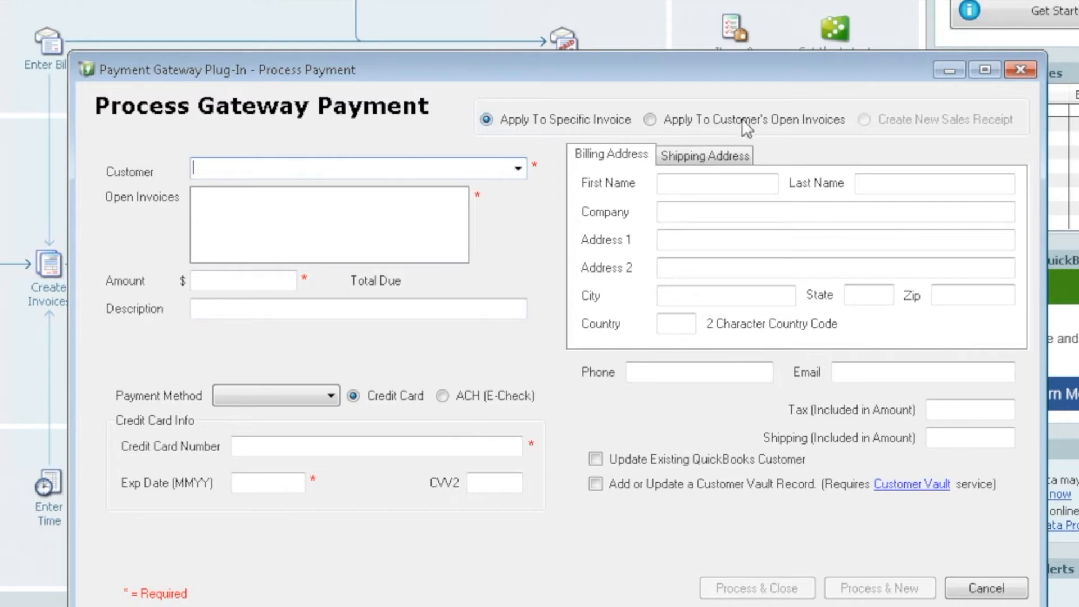
left_click(516, 172)
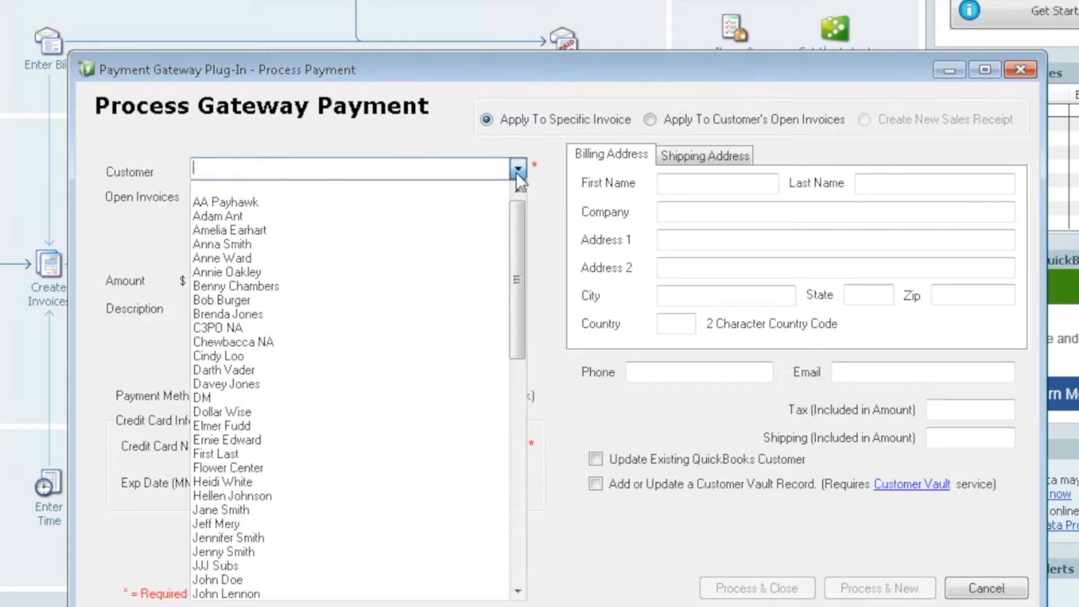
left_click(232, 247)
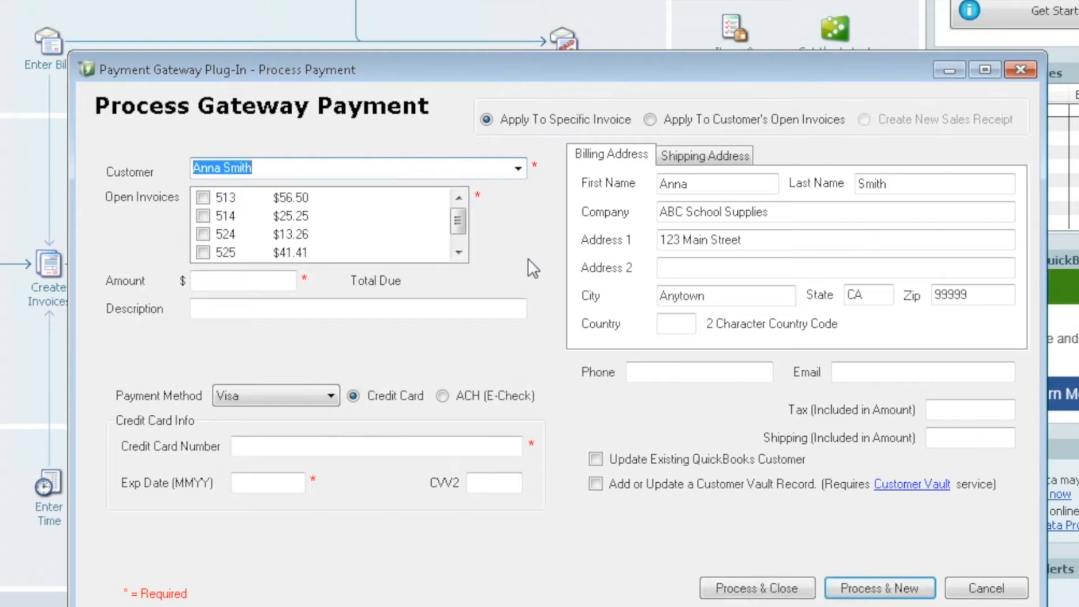
- Tick invoices 513, 524 and 526 for the payment
left_click(460, 252)
left_click(459, 198)
left_click(204, 196)
left_click(204, 234)
left_click(460, 251)
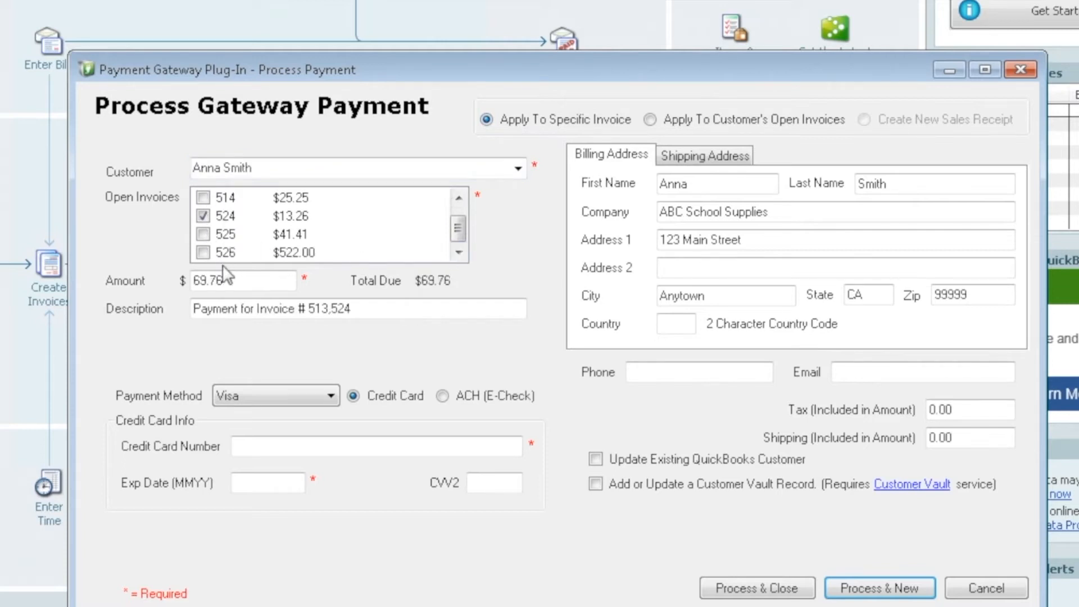
left_click(203, 252)
left_click_drag(462, 226, 462, 205)
- Apply the payment to all open invoices with amount 300.00, then revert to specific invoices
left_click(650, 119)
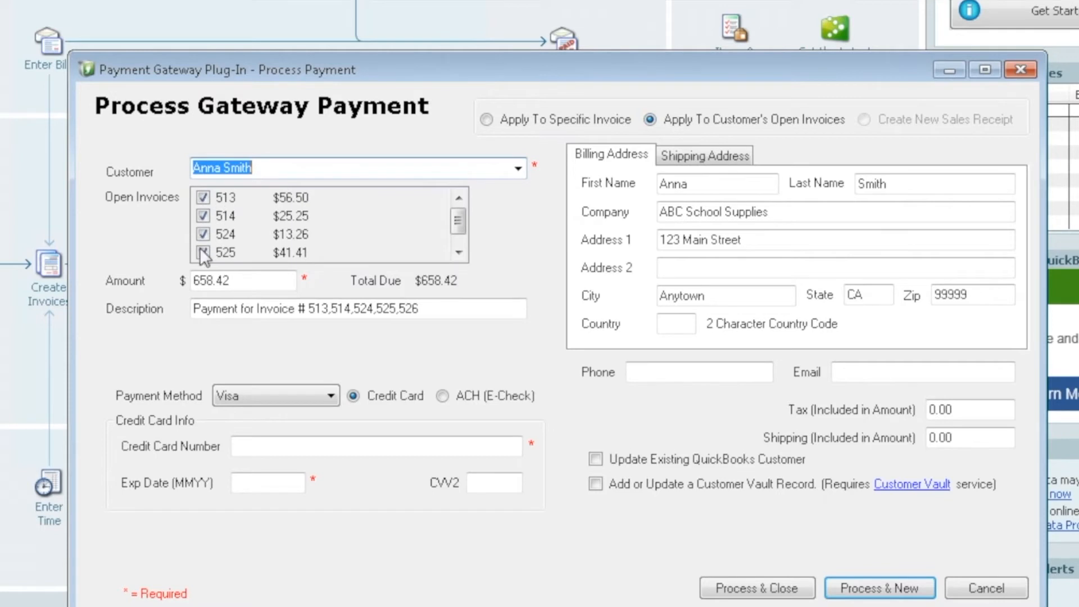
left_click(242, 281)
key("shift+Home")
type("300.00")
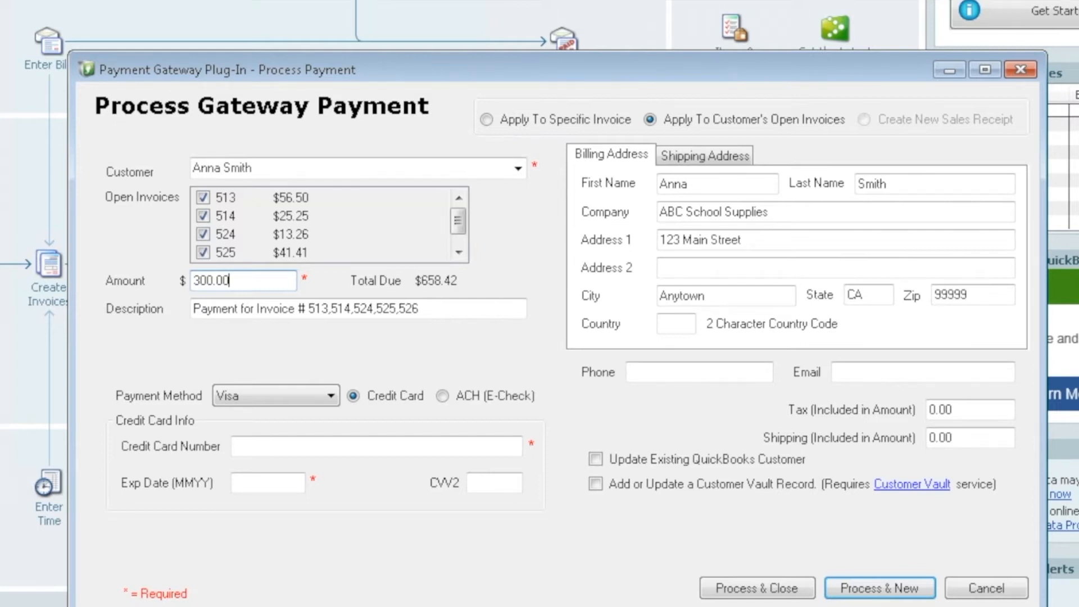
left_click(486, 119)
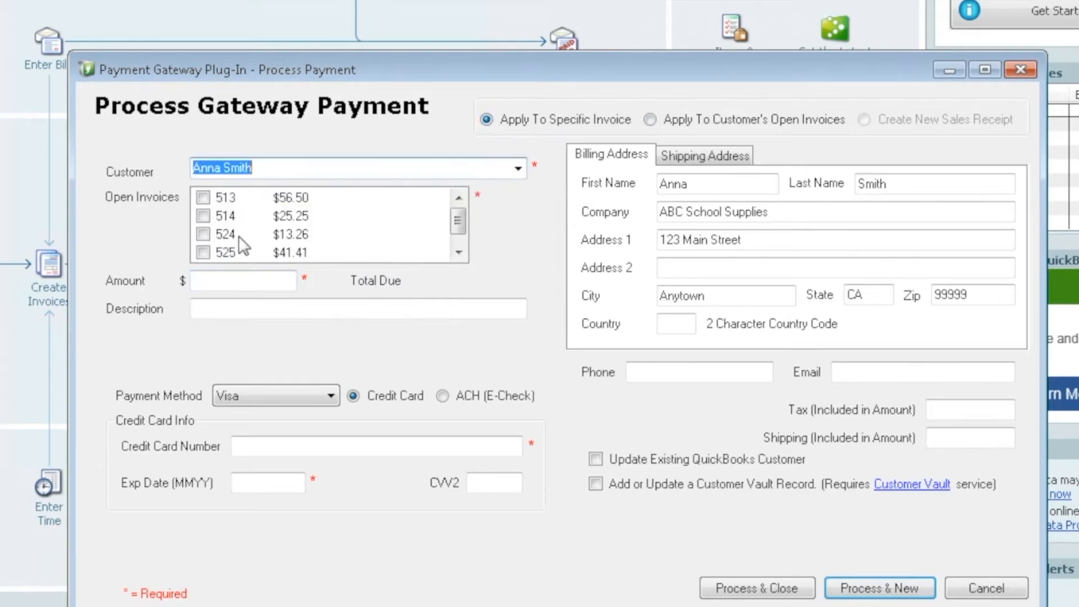
- Apply the payment to invoice 513 only and enter the Visa card number, expiry and CVV2
left_click(203, 197)
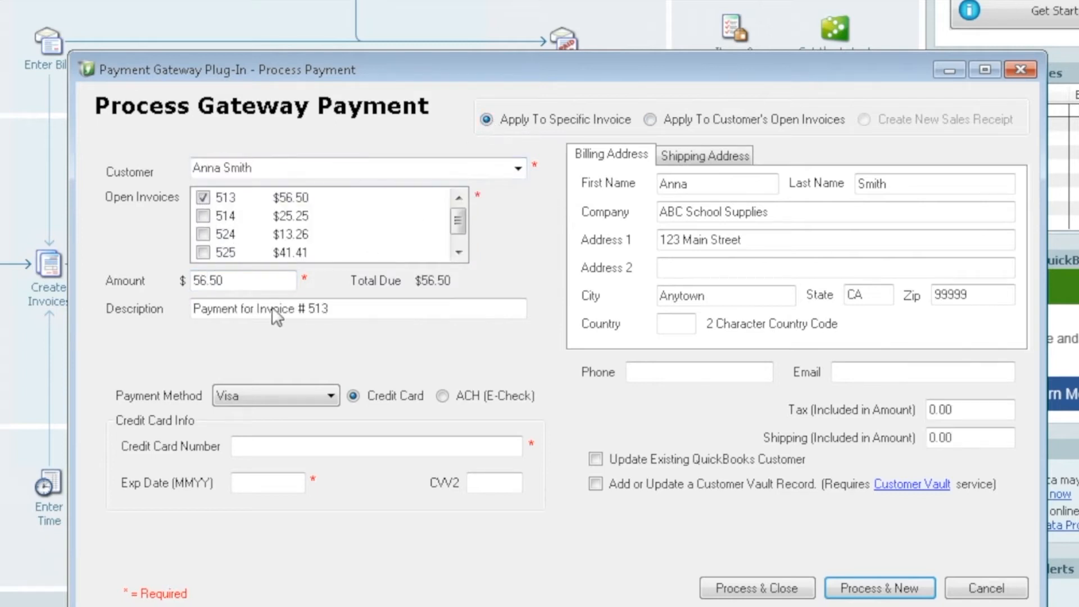
left_click(235, 280)
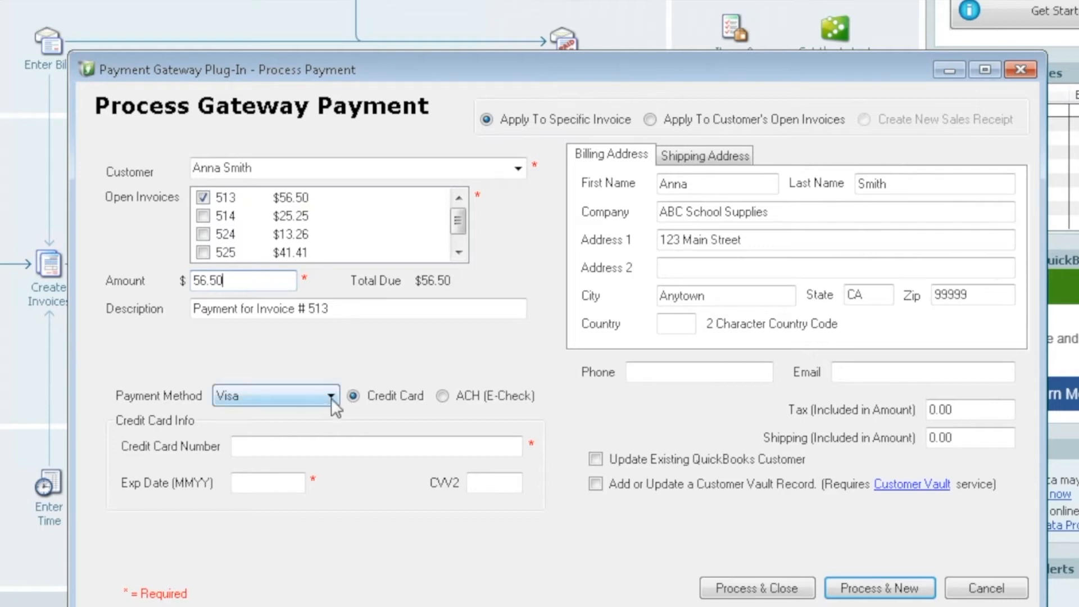
left_click(259, 447)
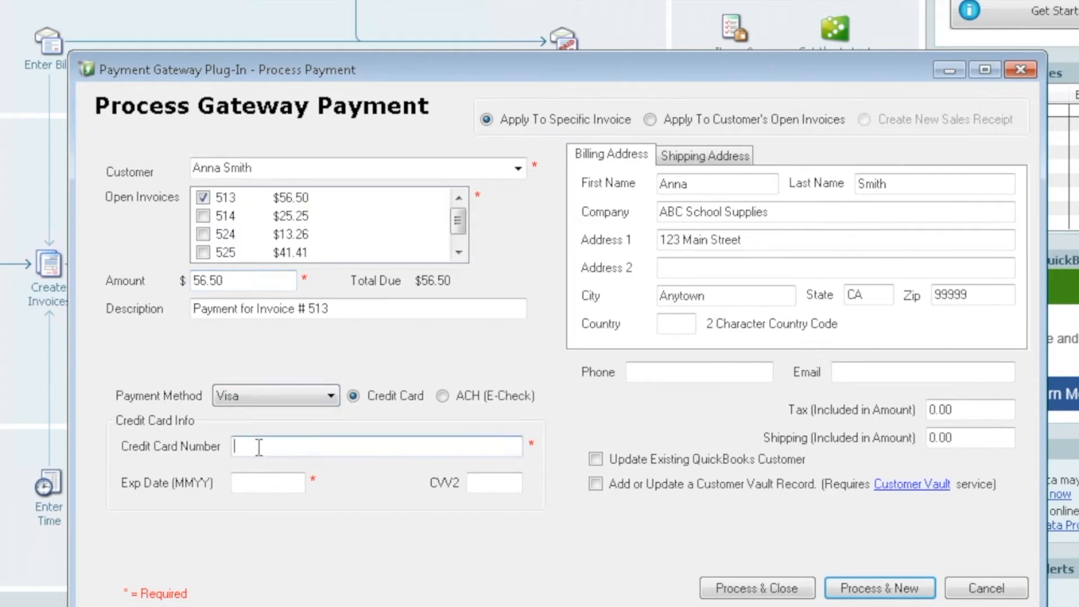
type("4111111111111111")
key("Tab")
type("1218")
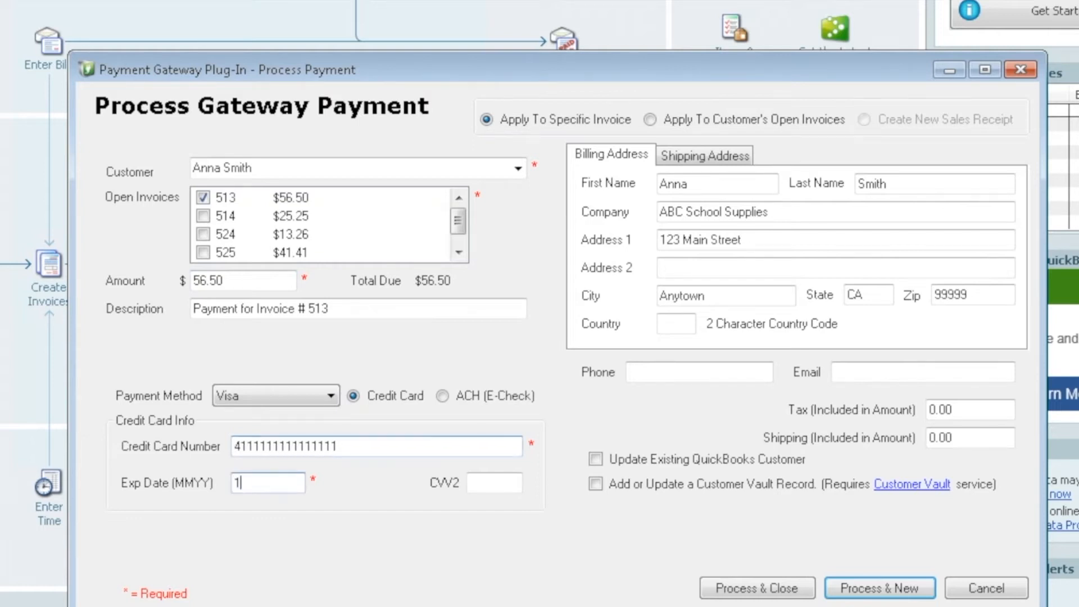
left_click(491, 481)
type("999")
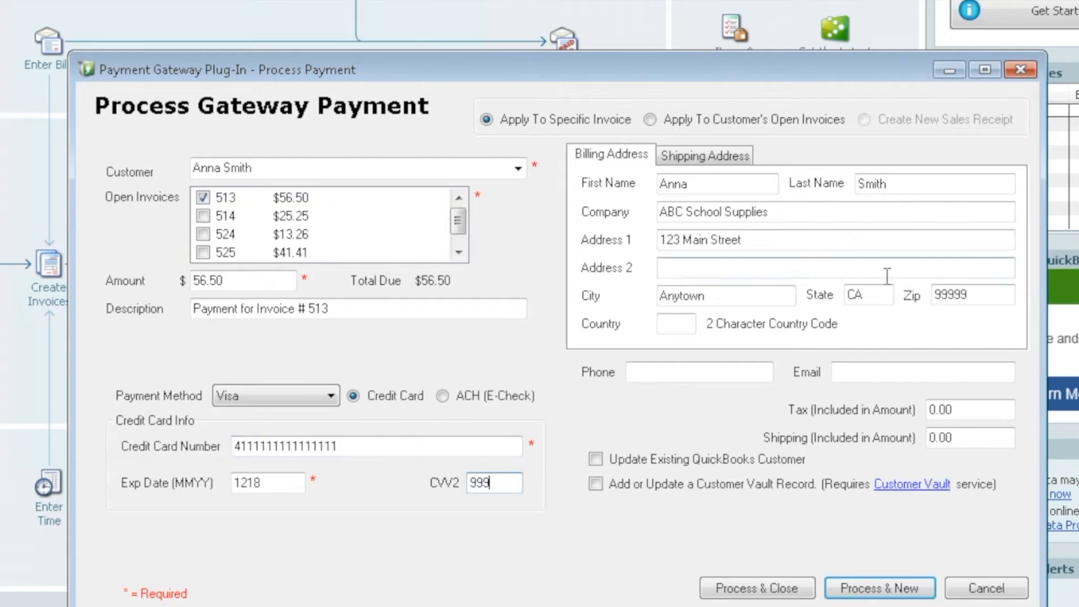
- Keep the billing street as 123 Main Street and turn off updating the QuickBooks customer
left_click(725, 157)
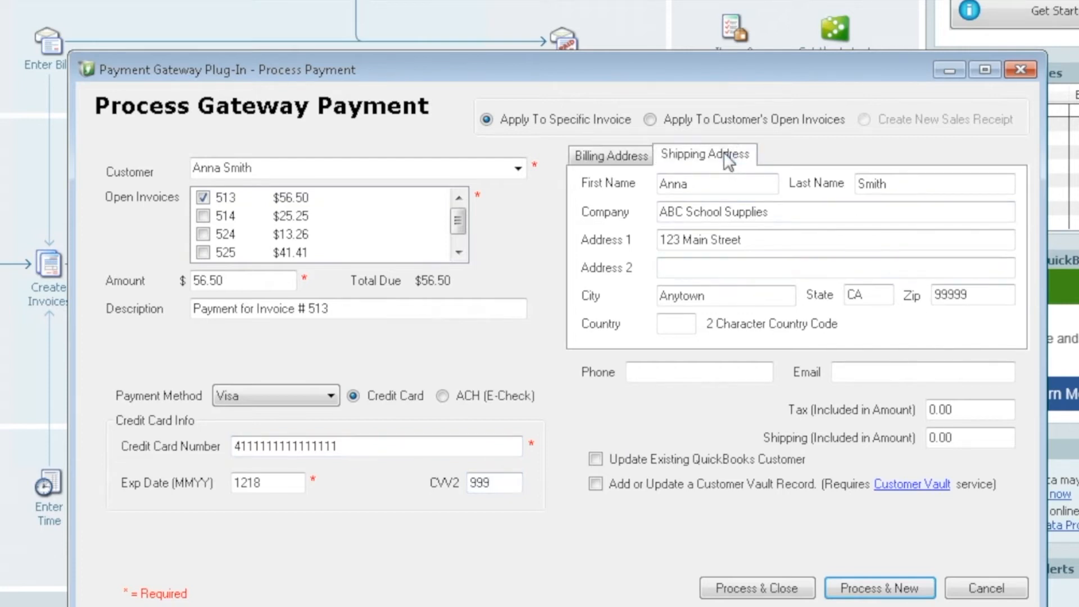
left_click(593, 150)
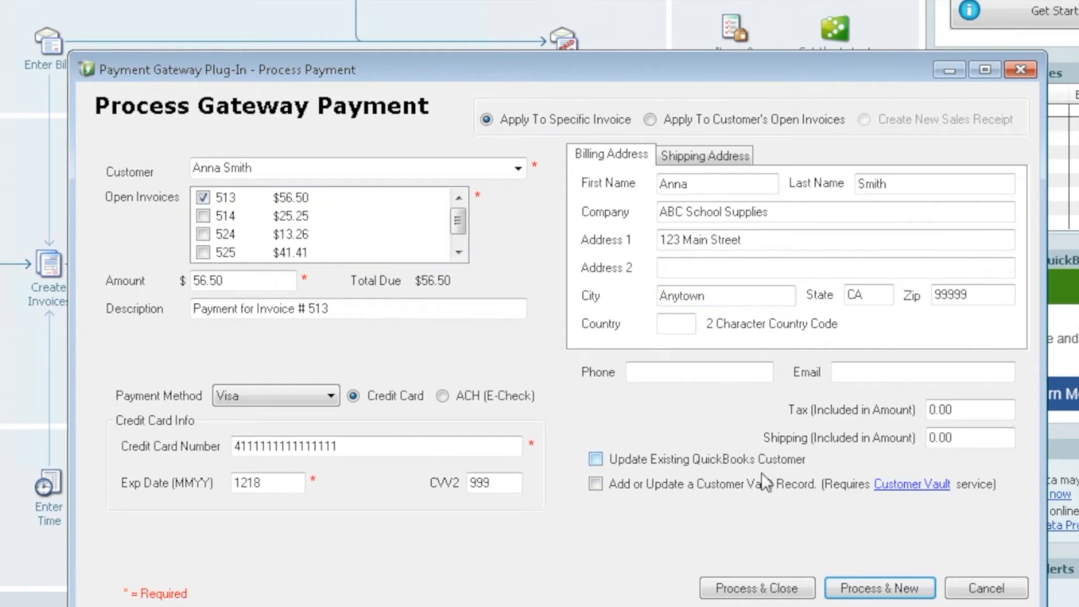
left_click(596, 461)
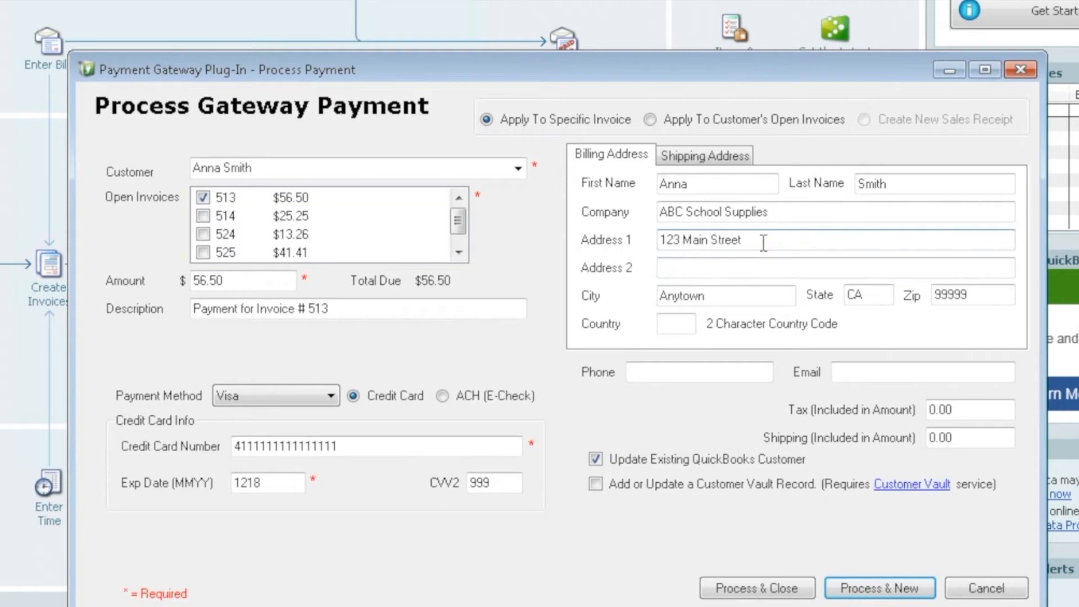
left_click(660, 240)
key("Delete")
key("Delete")
key("Delete")
key("Delete")
type("456")
key("BackSpace")
key("BackSpace")
key("BackSpace")
type("123")
left_click(595, 459)
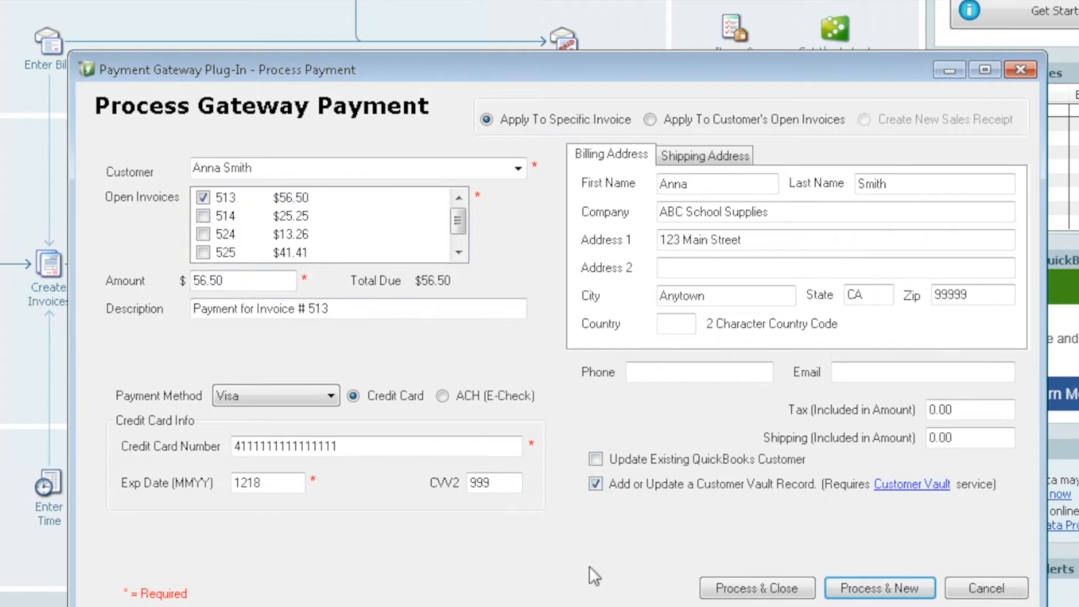
- Process the $56.50 charge with an extra receipt copy and accept the approved result
left_click(783, 590)
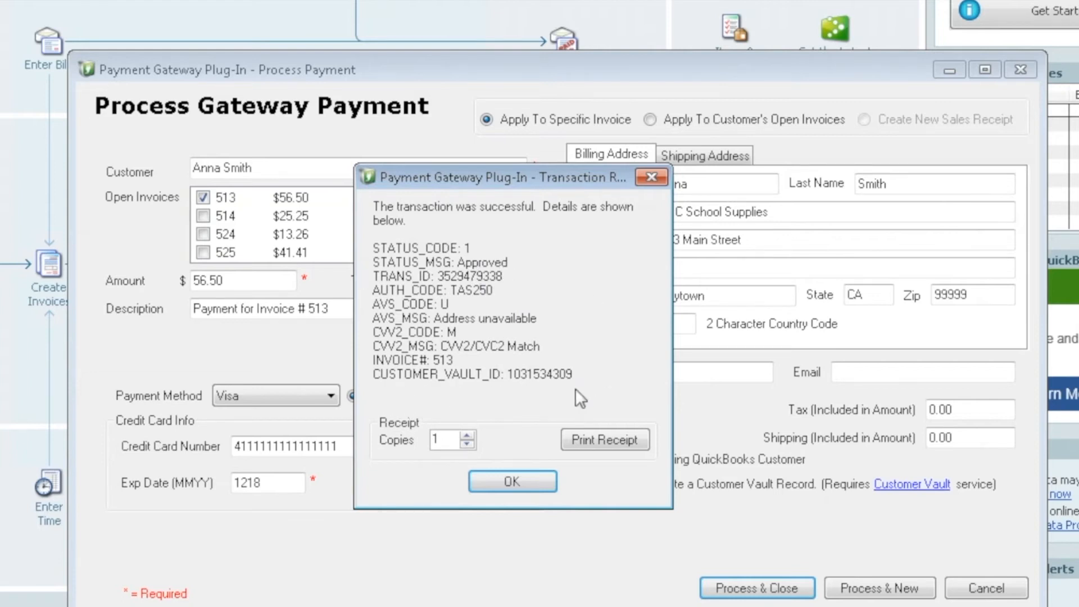
left_click(465, 436)
left_click(466, 435)
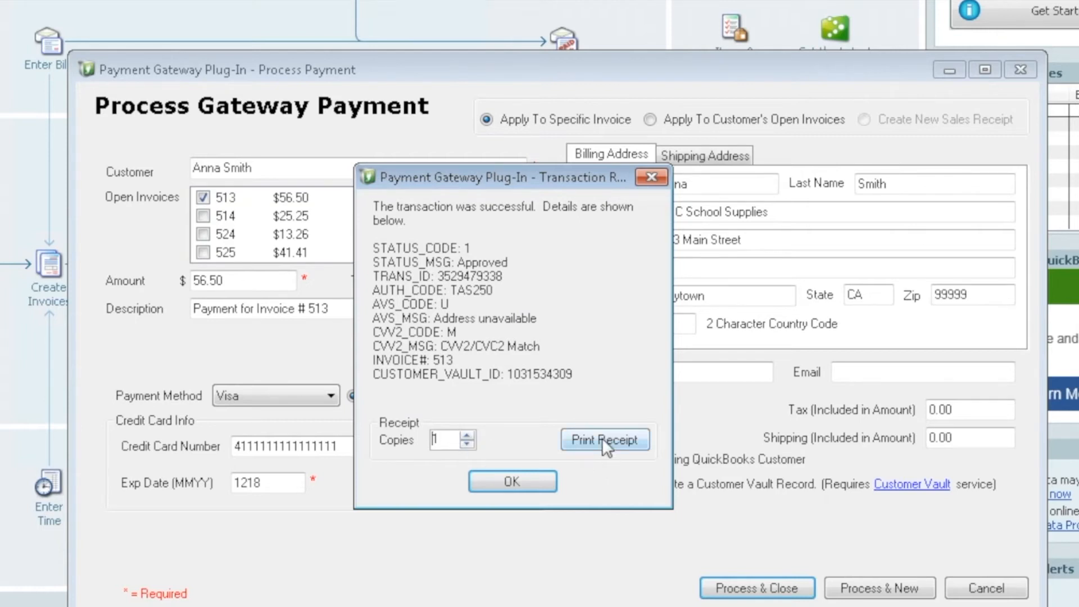
left_click(509, 480)
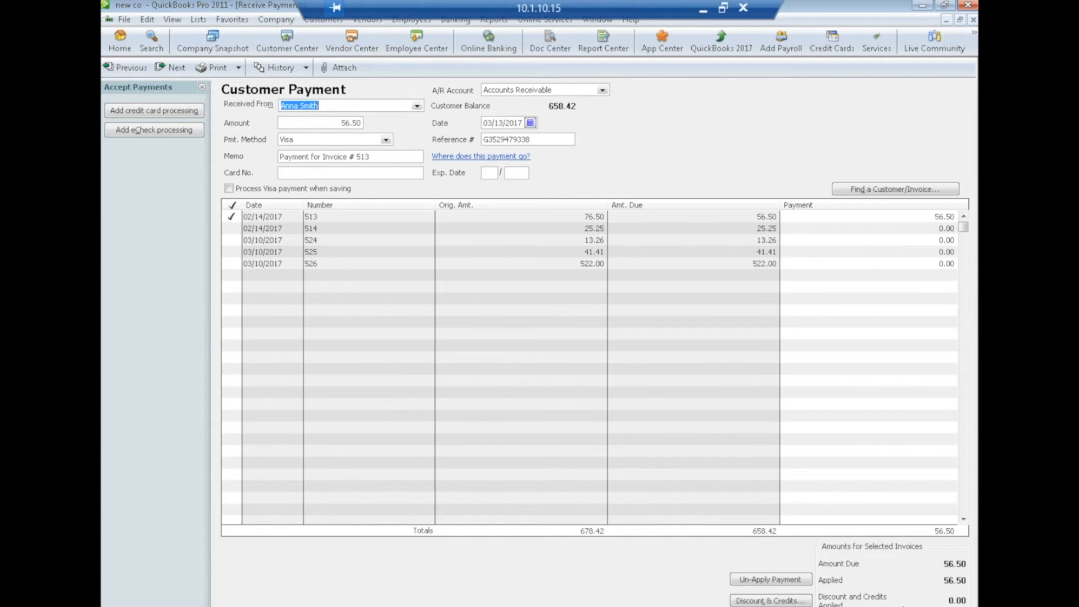
- Close Receive Payments, start a new Process Sale for the customer, and tick invoices 514 and 524
left_click(803, 606)
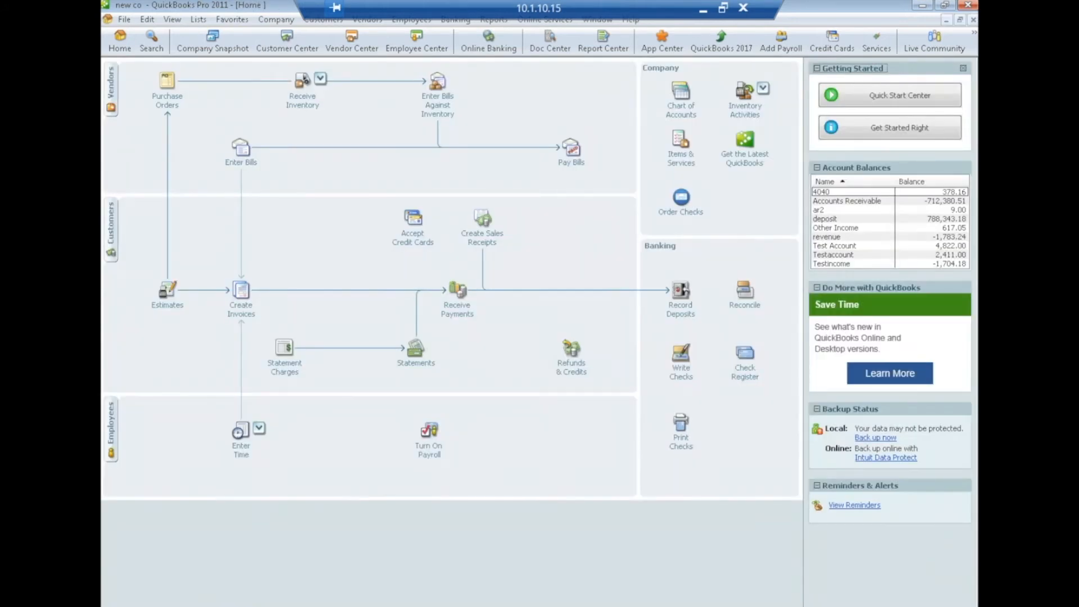
left_click(322, 20)
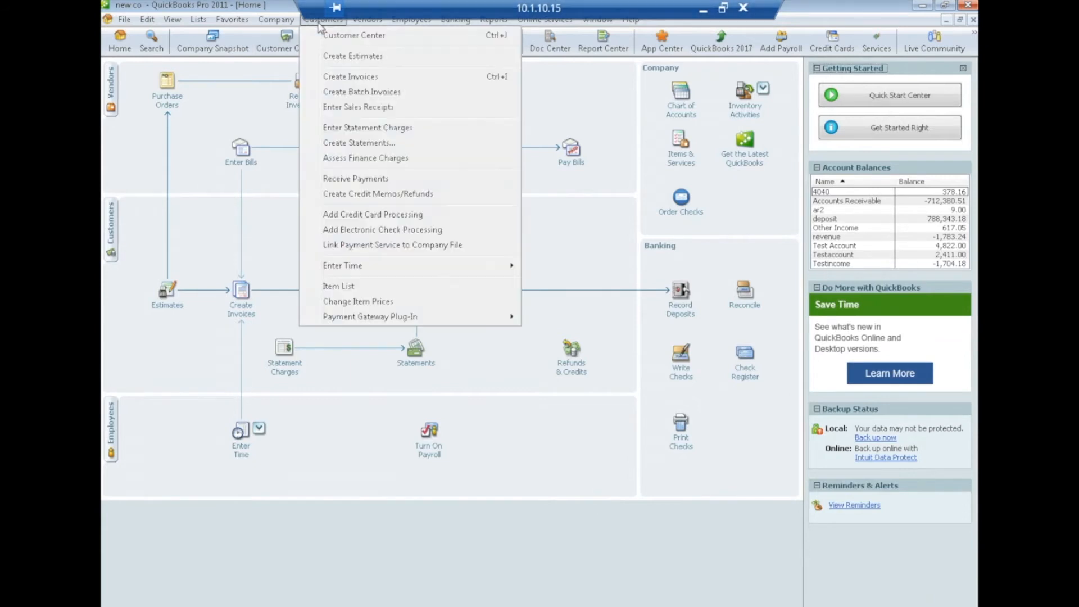
mouse_move(416, 317)
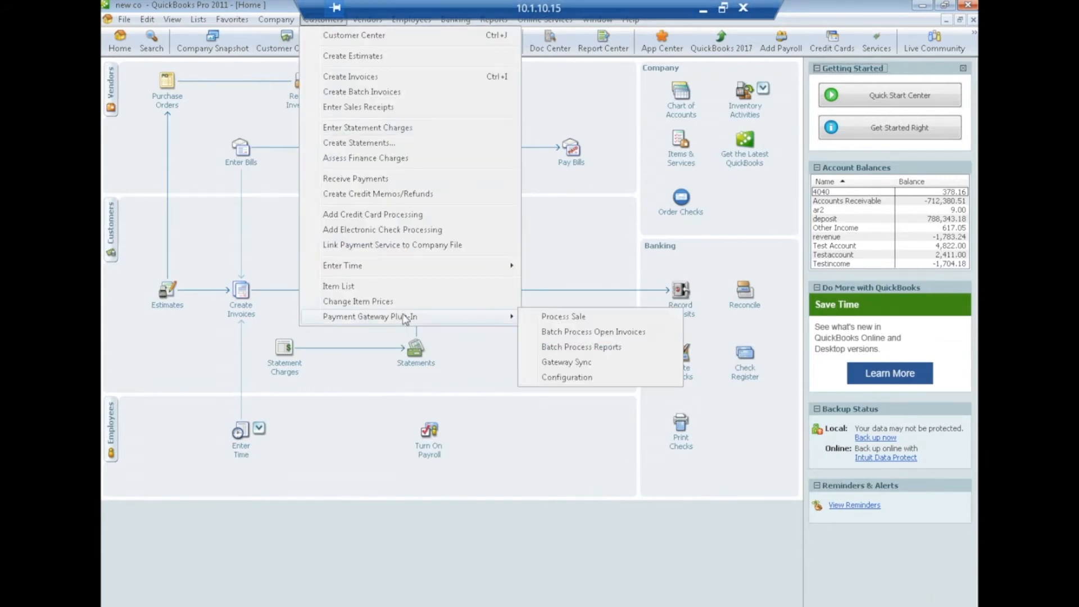
left_click(578, 318)
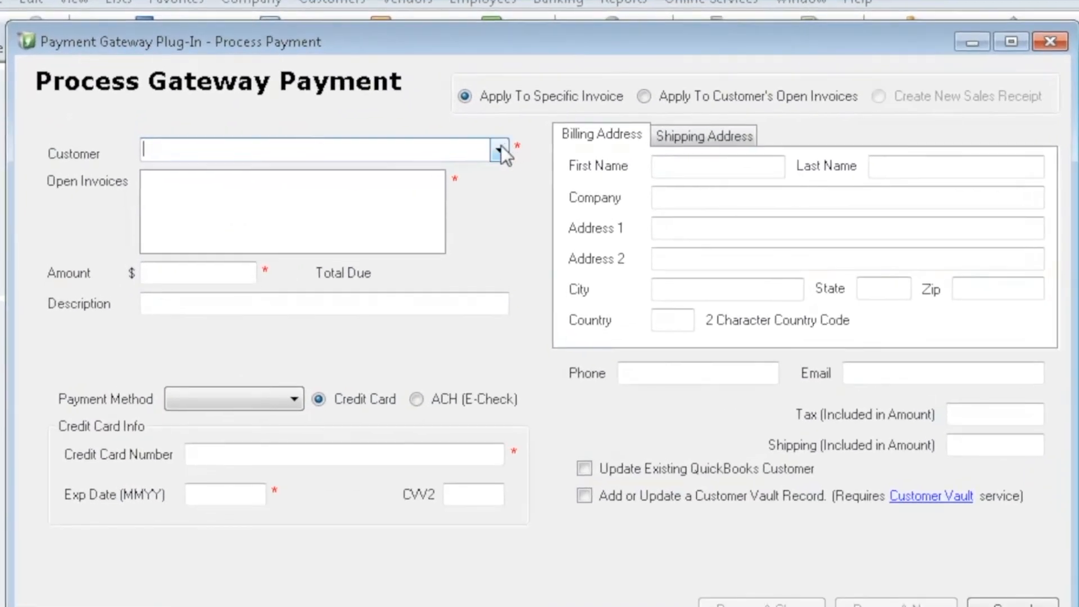
left_click(500, 149)
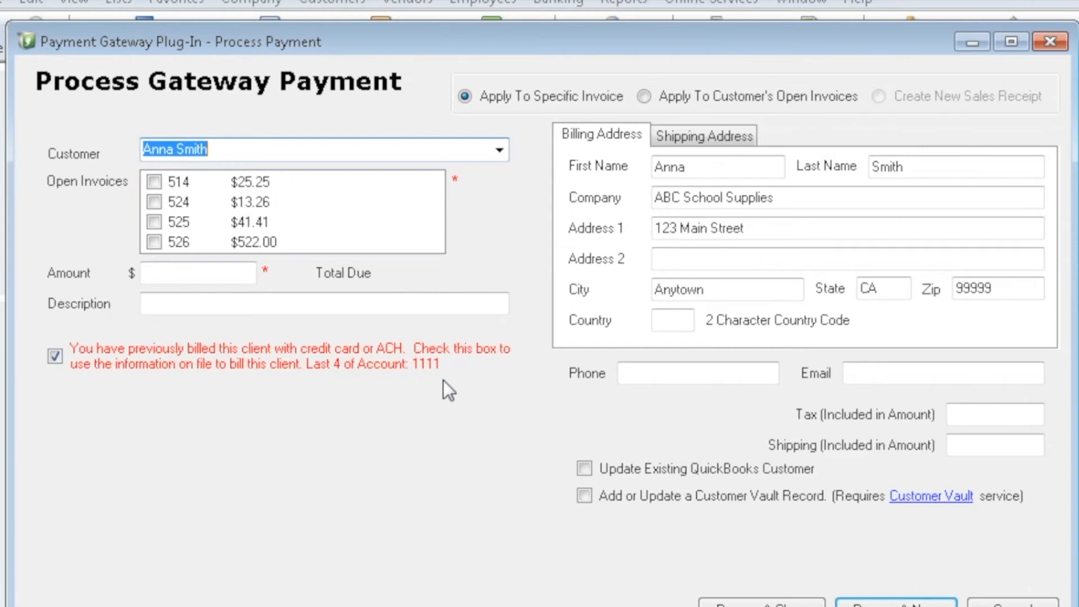
left_click(154, 181)
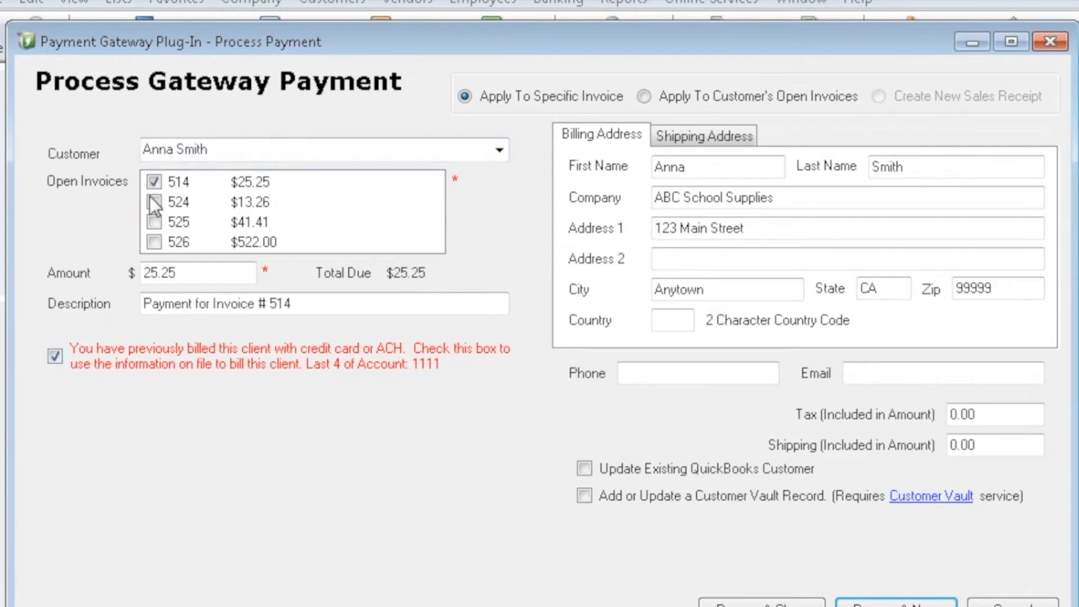
left_click(154, 202)
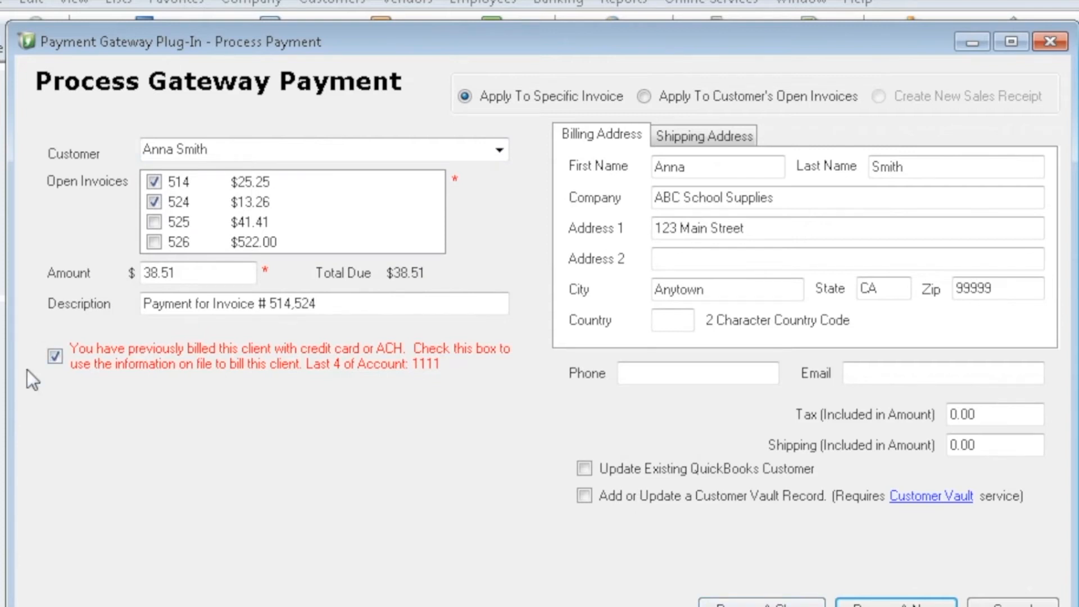
- Bill the $38.51 to the card on file, accept the approval, and save the Customer Payment
left_click(55, 355)
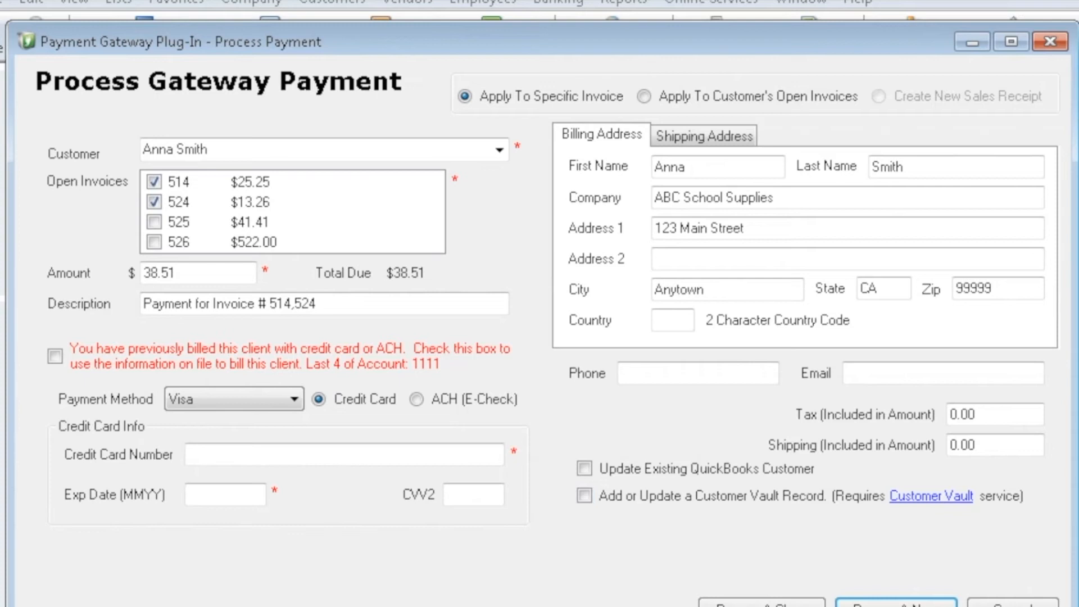
left_click(53, 355)
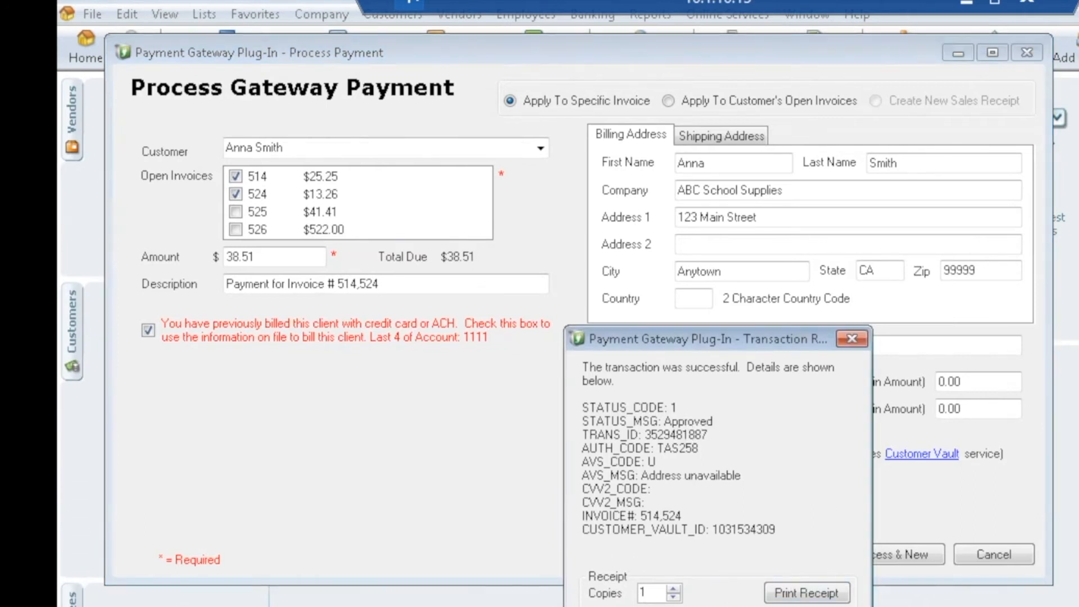
key("Return")
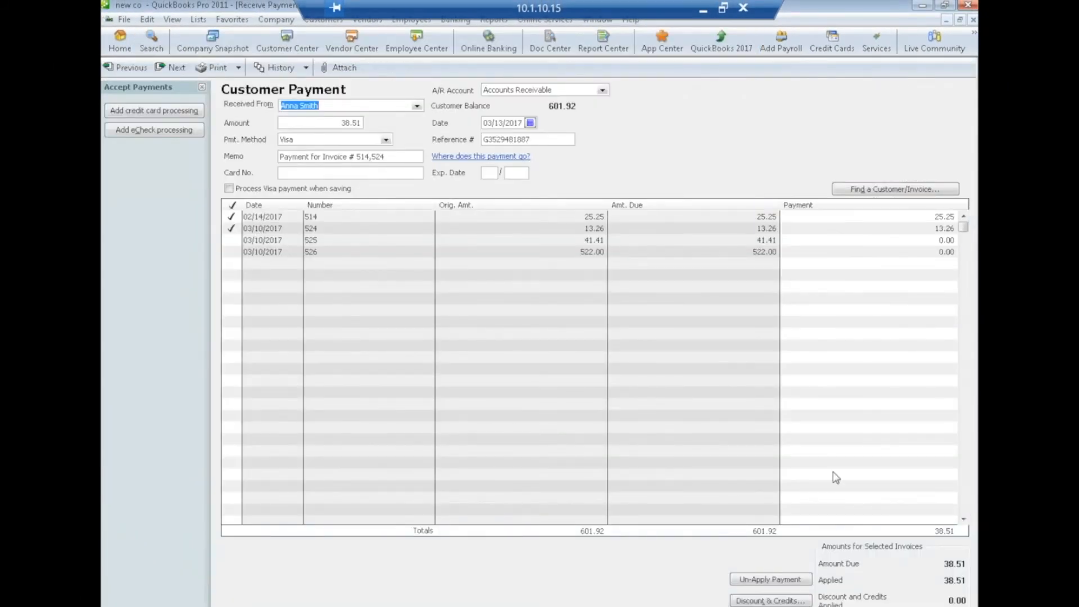
key("alt+a")
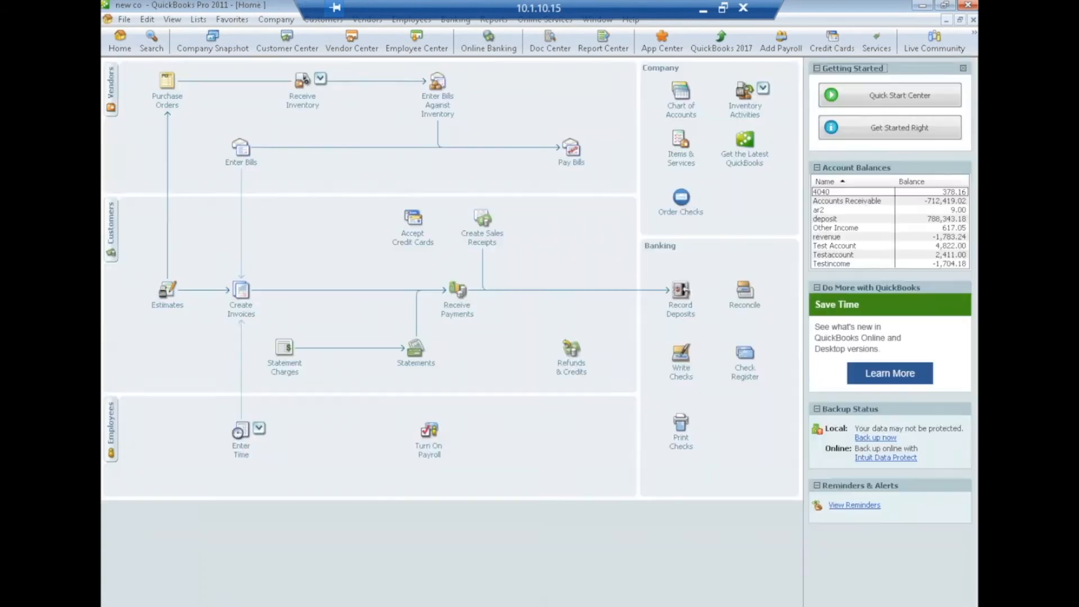
left_click(284, 45)
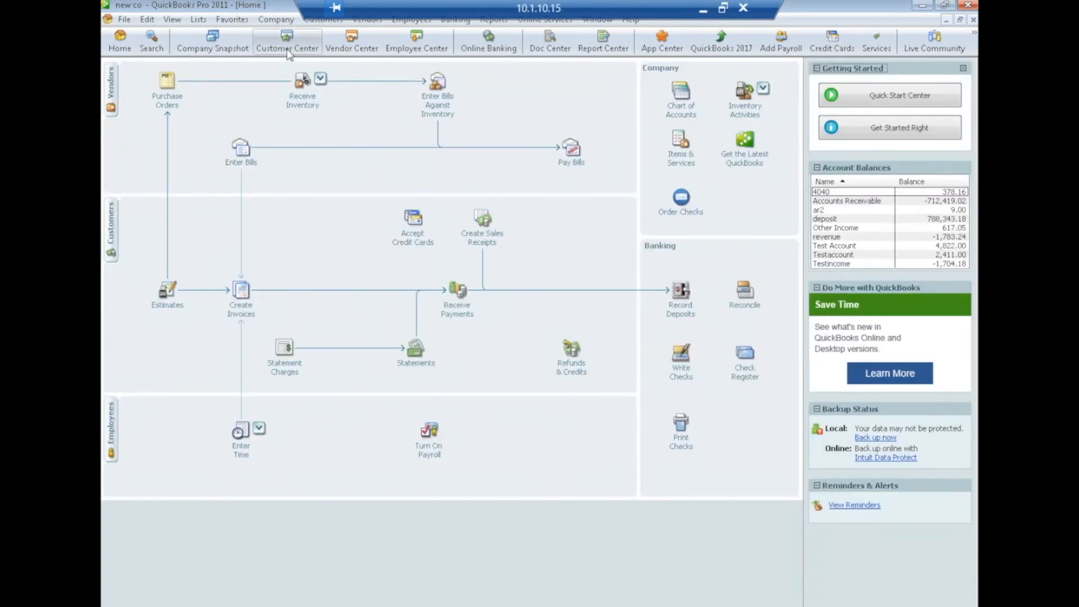
left_click(140, 216)
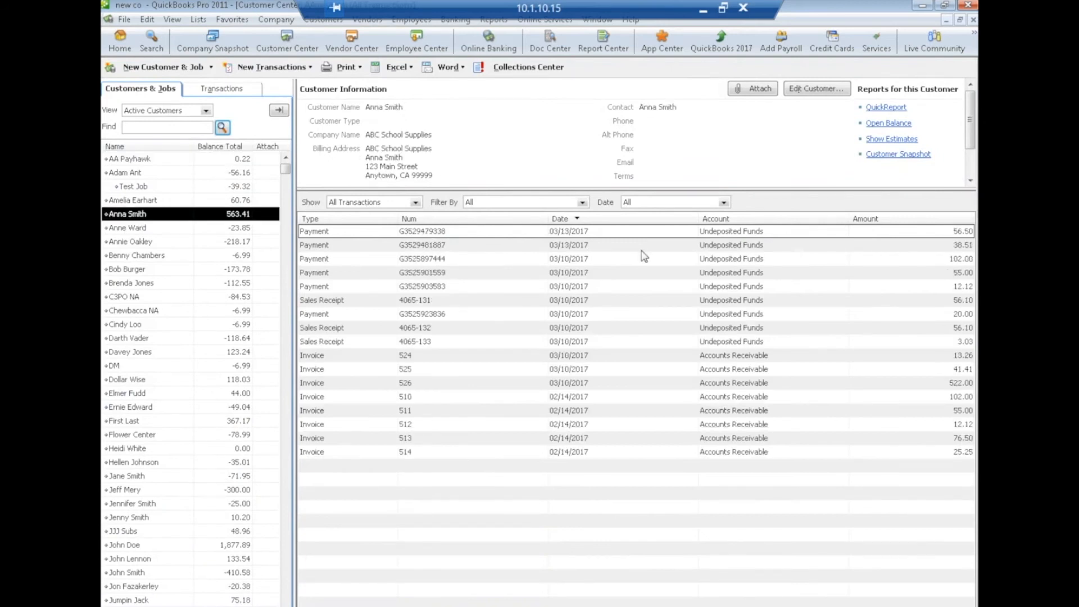
double_click(494, 232)
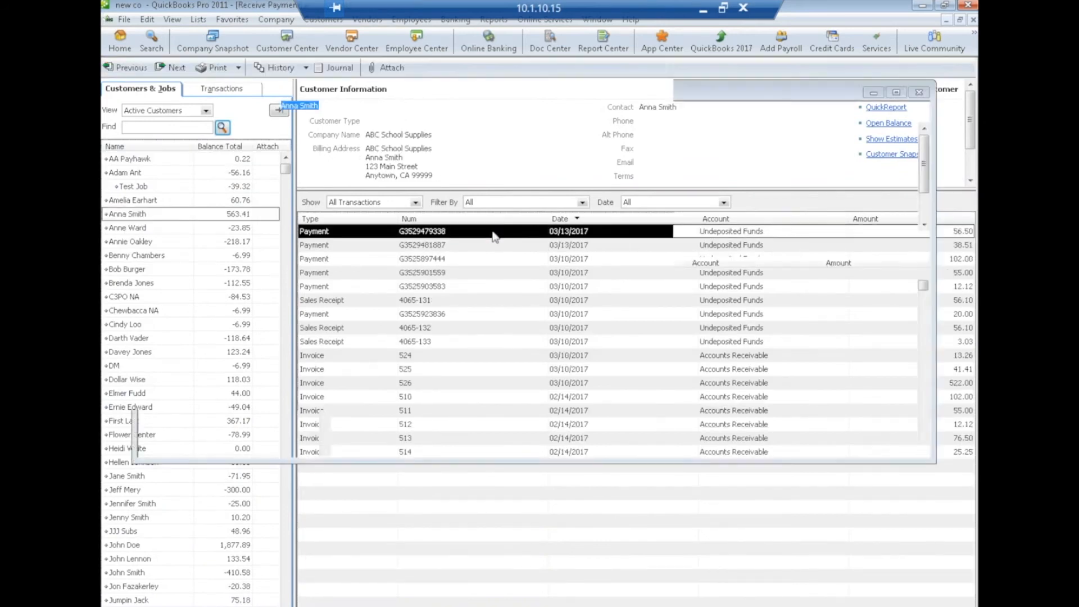
double_click(323, 219)
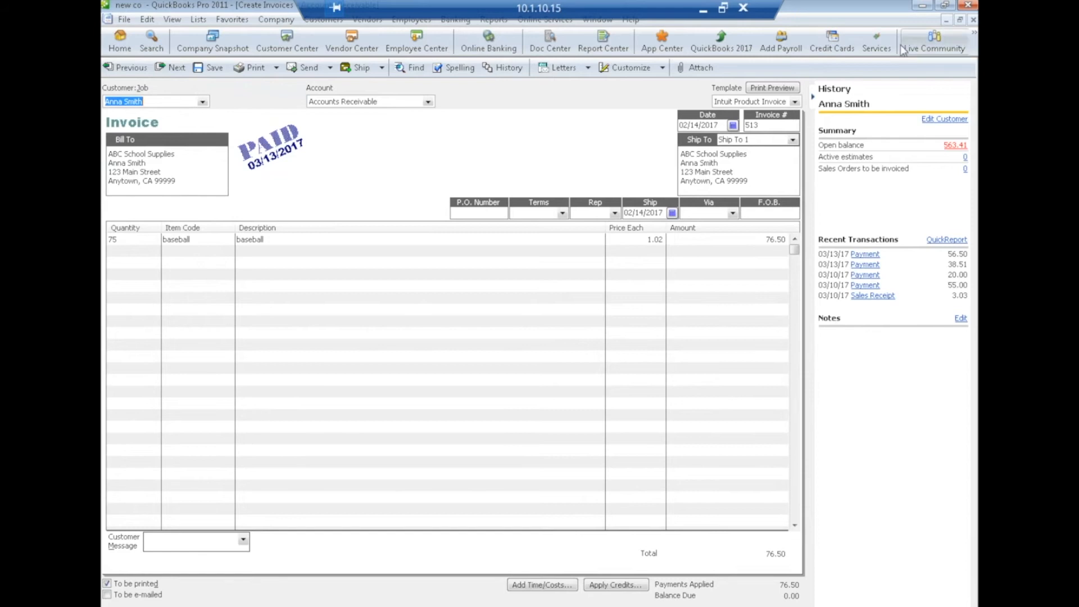
left_click(973, 20)
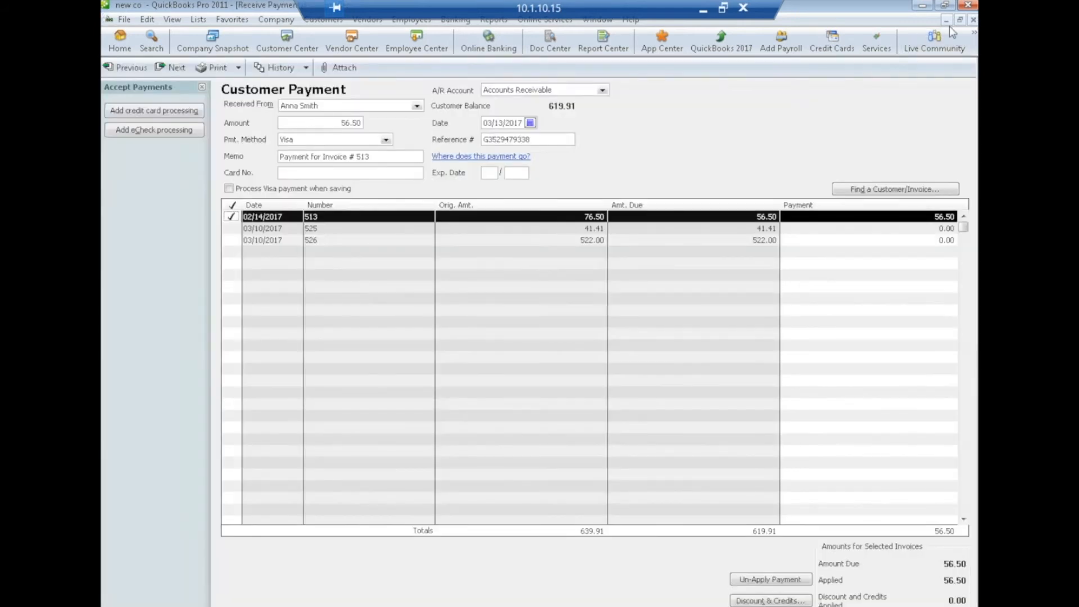
left_click(973, 20)
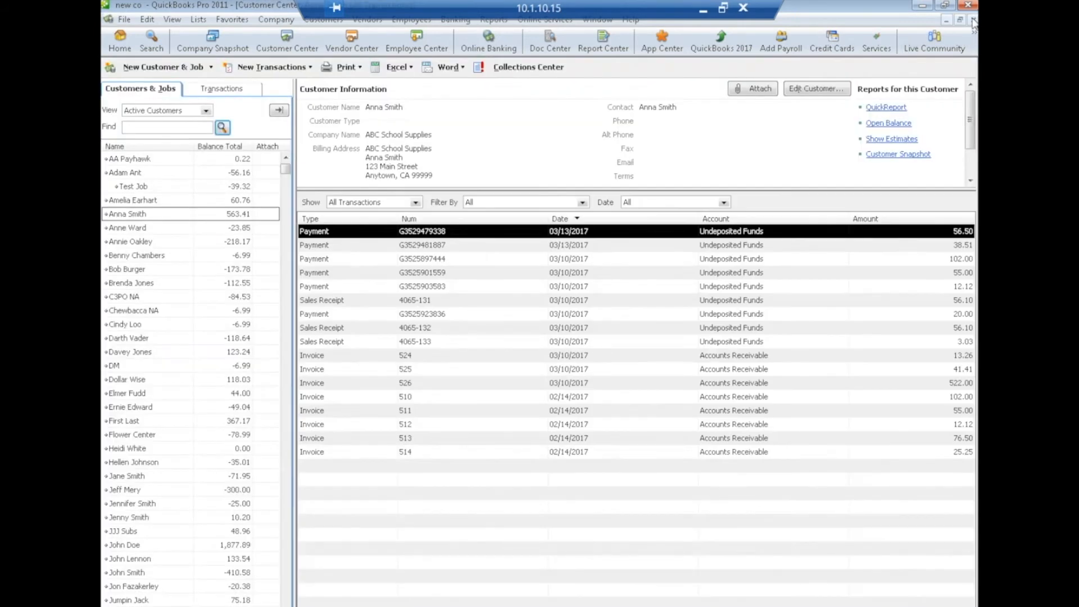
left_click(973, 21)
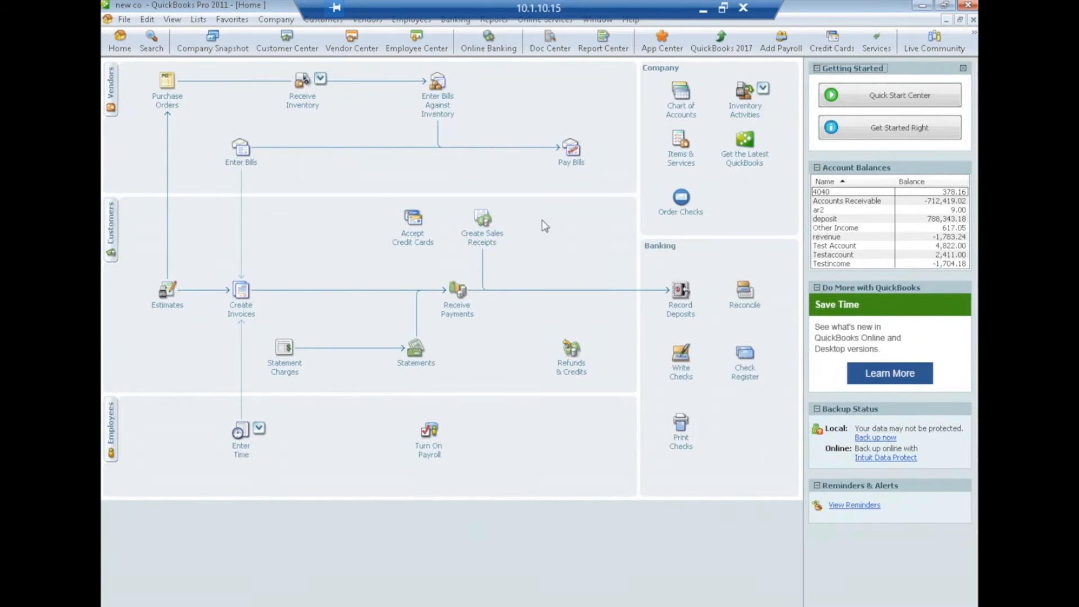
- Create a sales receipt for the customer with 14 baseballs ($14.28) and save it
left_click(491, 242)
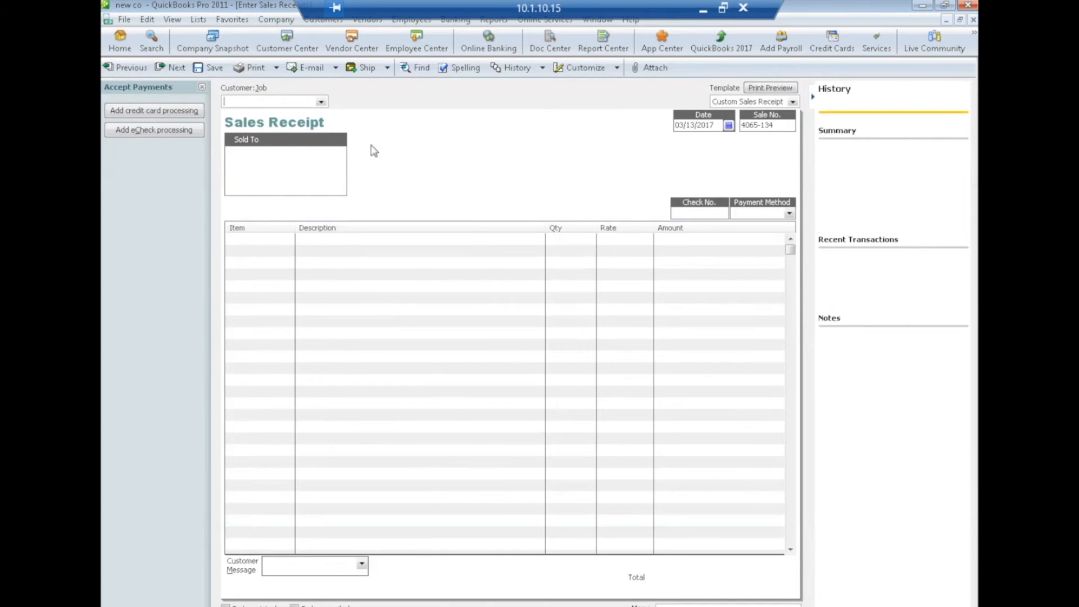
left_click(320, 102)
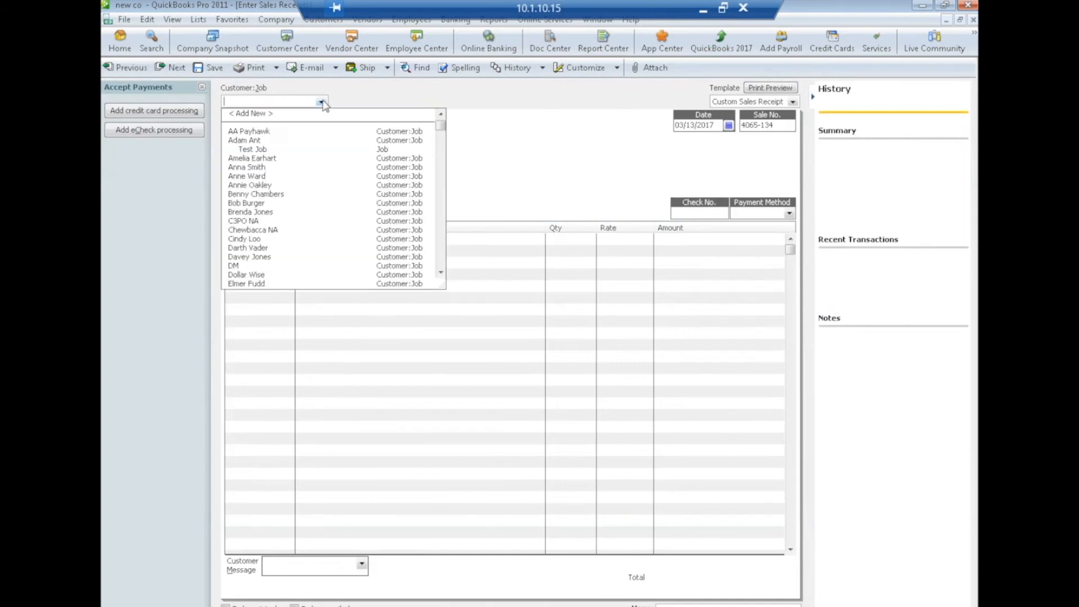
left_click(260, 169)
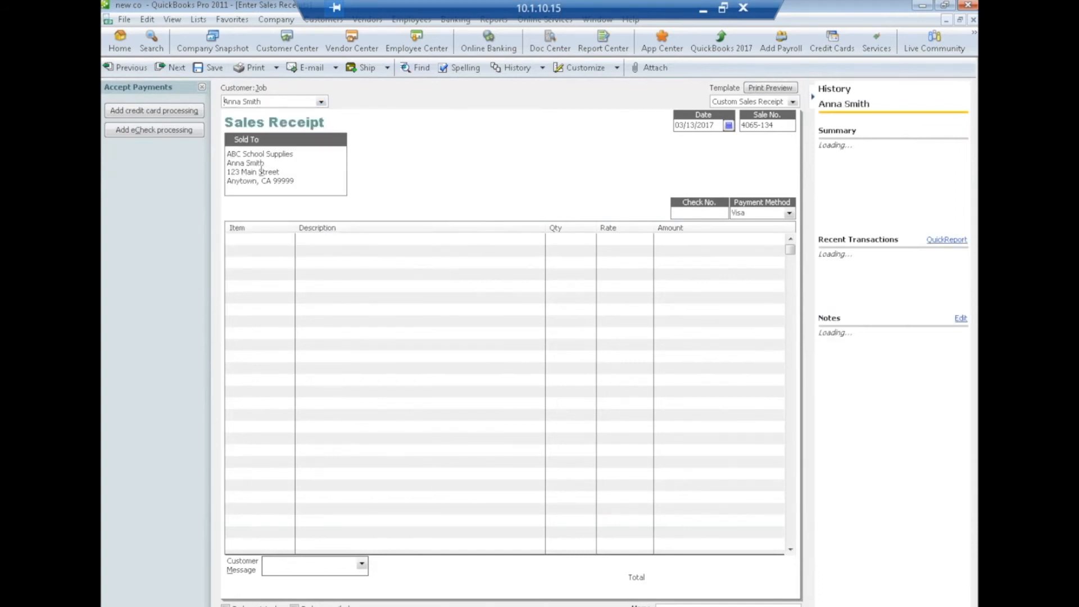
left_click(254, 241)
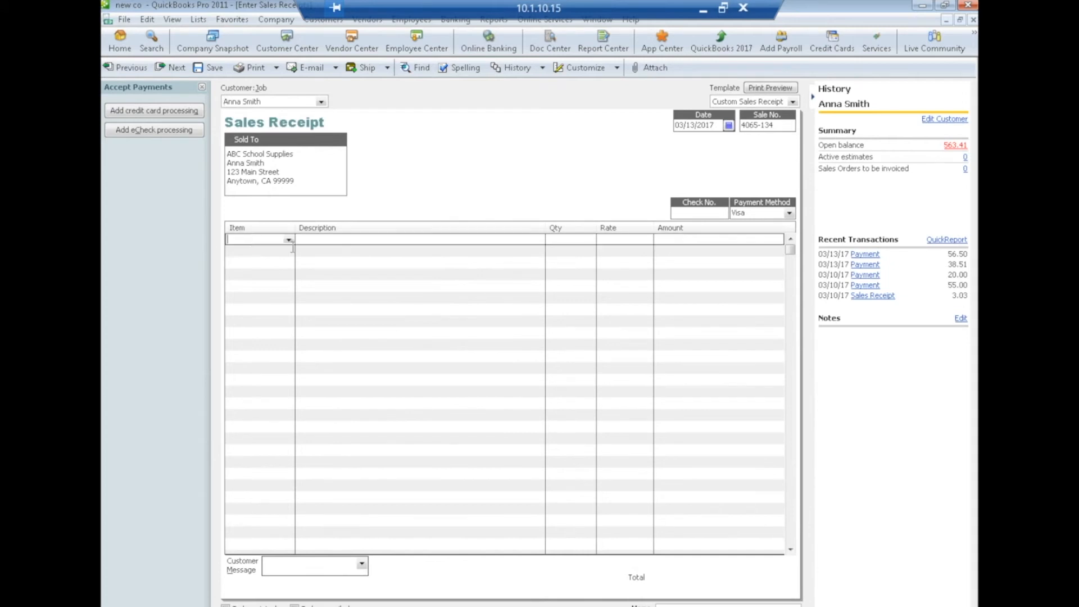
left_click(288, 240)
left_click(250, 269)
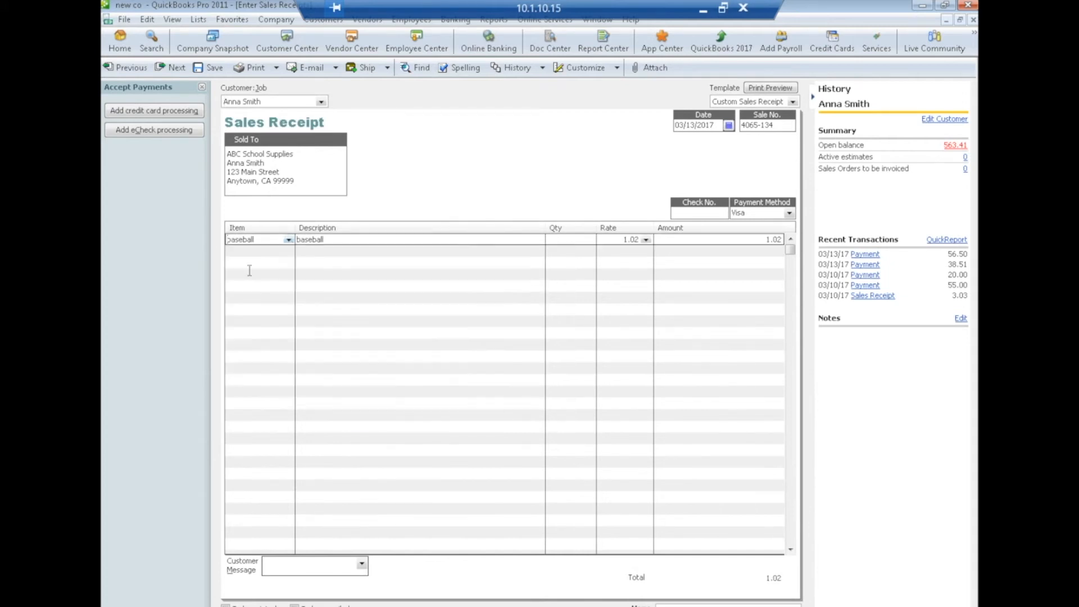
left_click(566, 239)
type("14")
left_click(578, 282)
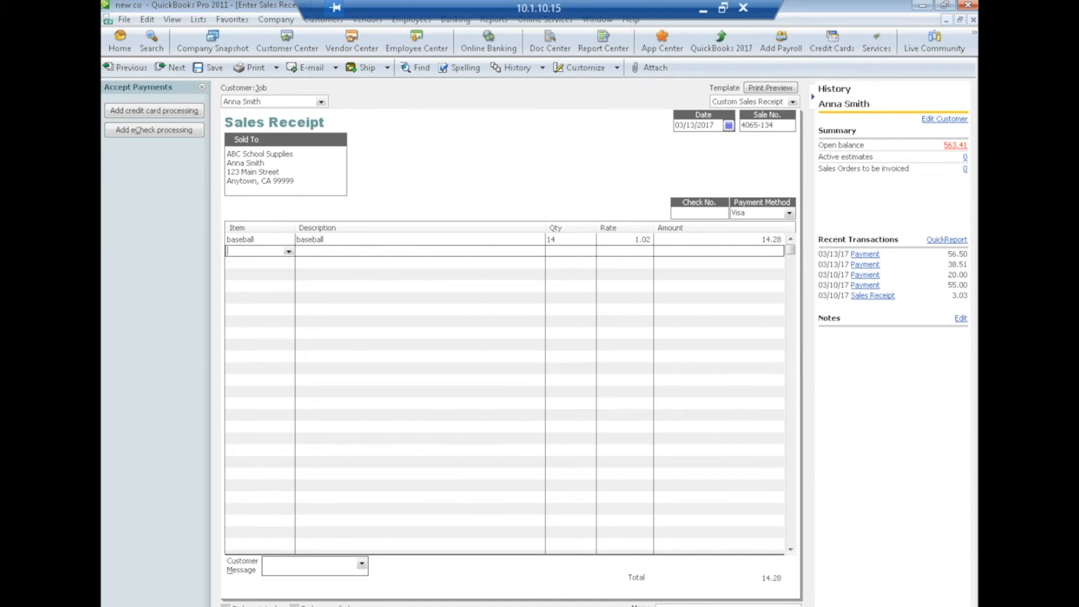
key("alt+a")
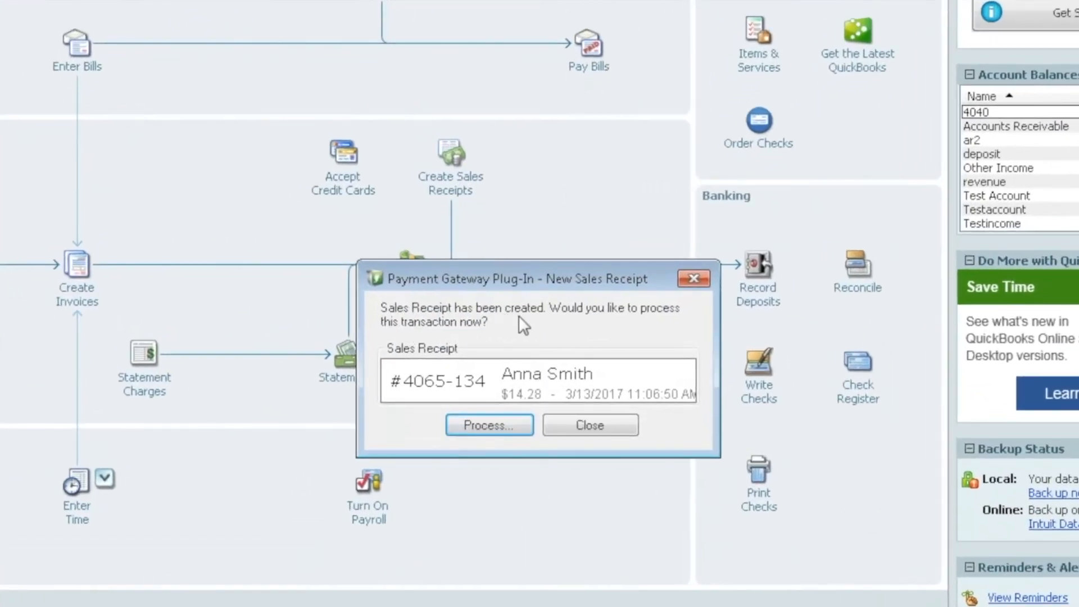
- Charge sales receipt #4065-134 ($14.28) to the stored card and dismiss the approved result
left_click(467, 426)
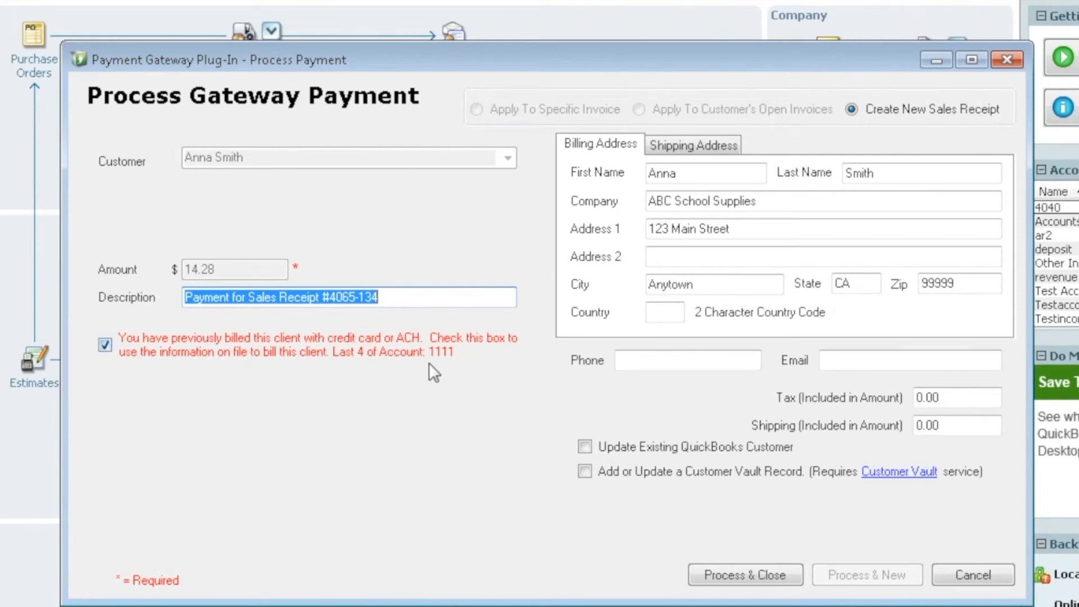
left_click(107, 344)
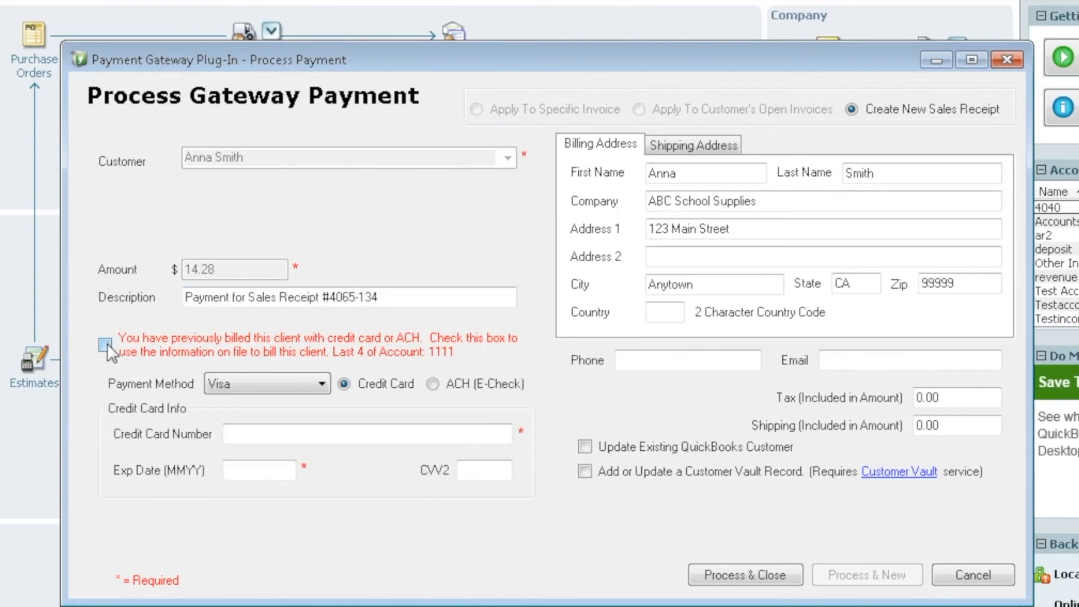
left_click(107, 344)
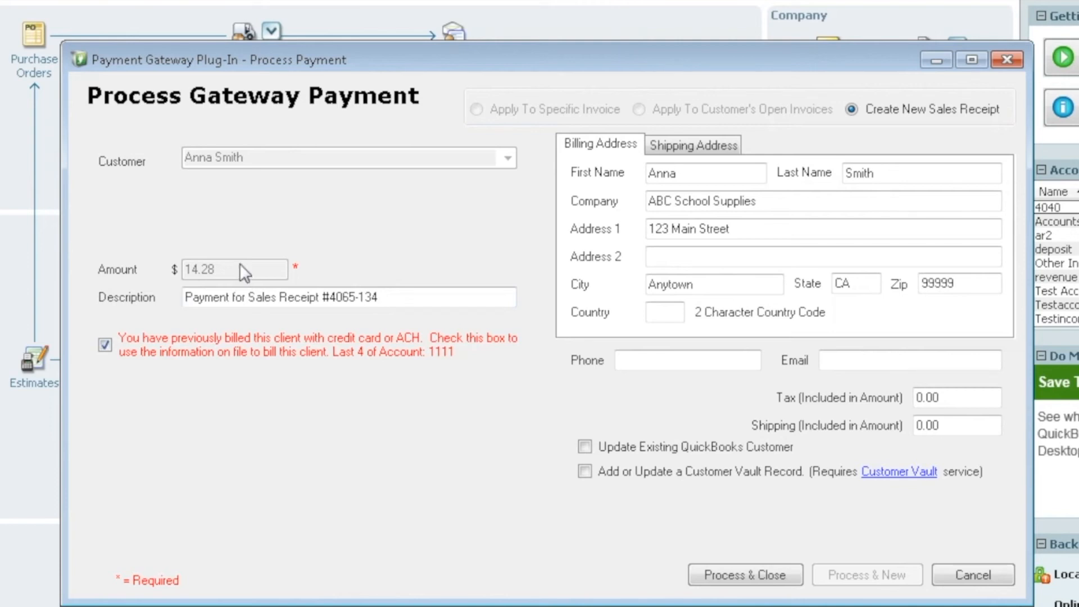
left_click(750, 573)
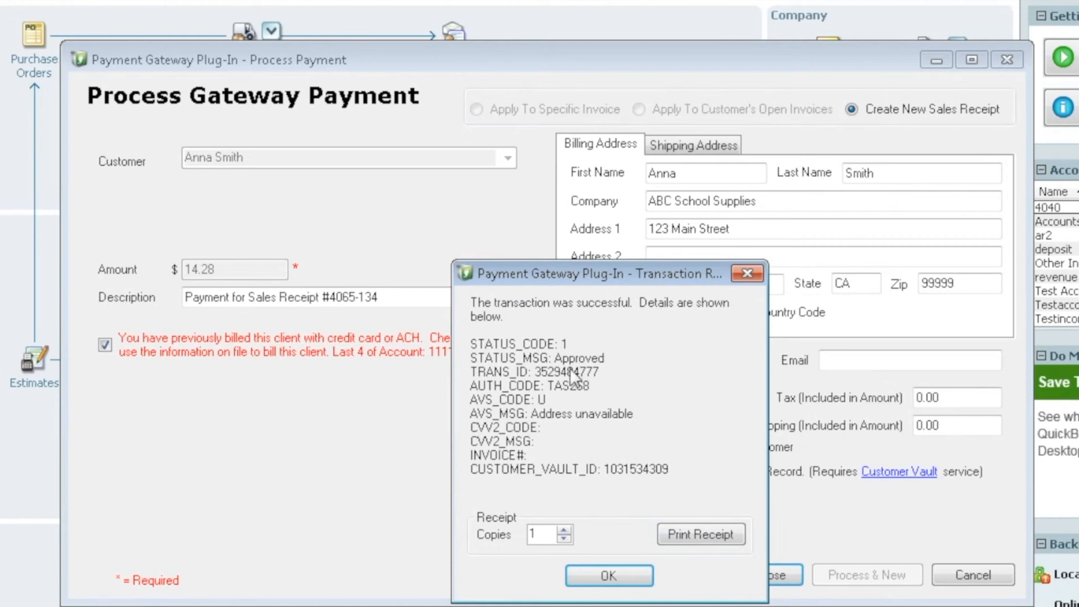
left_click(609, 575)
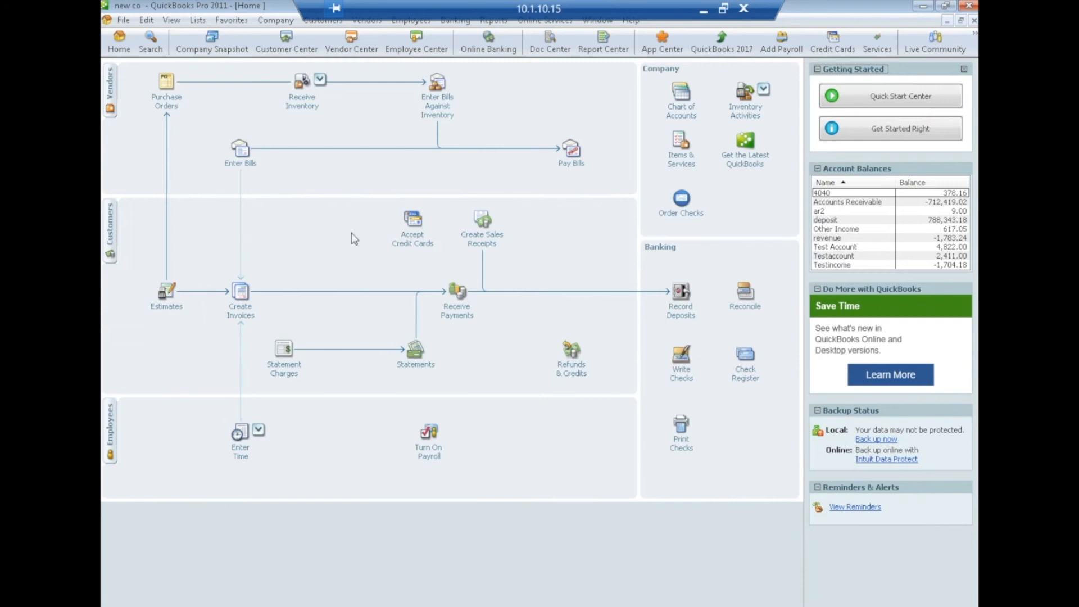
- Open the Customers menu from the menu bar
left_click(318, 22)
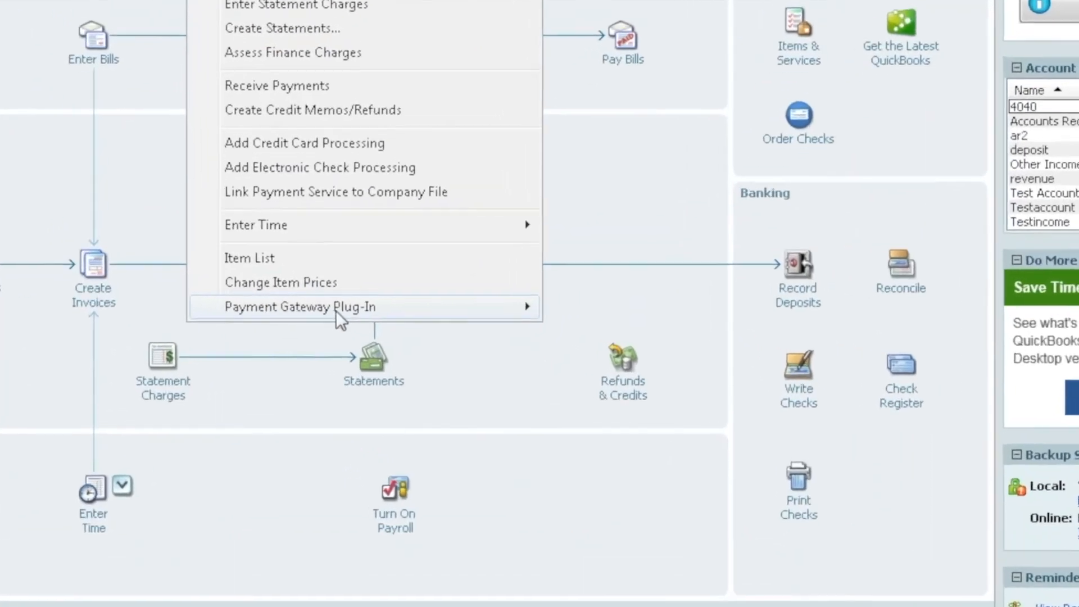
- Launch Gateway Sync from Customers > Payment Gateway Plug-In
mouse_move(525, 308)
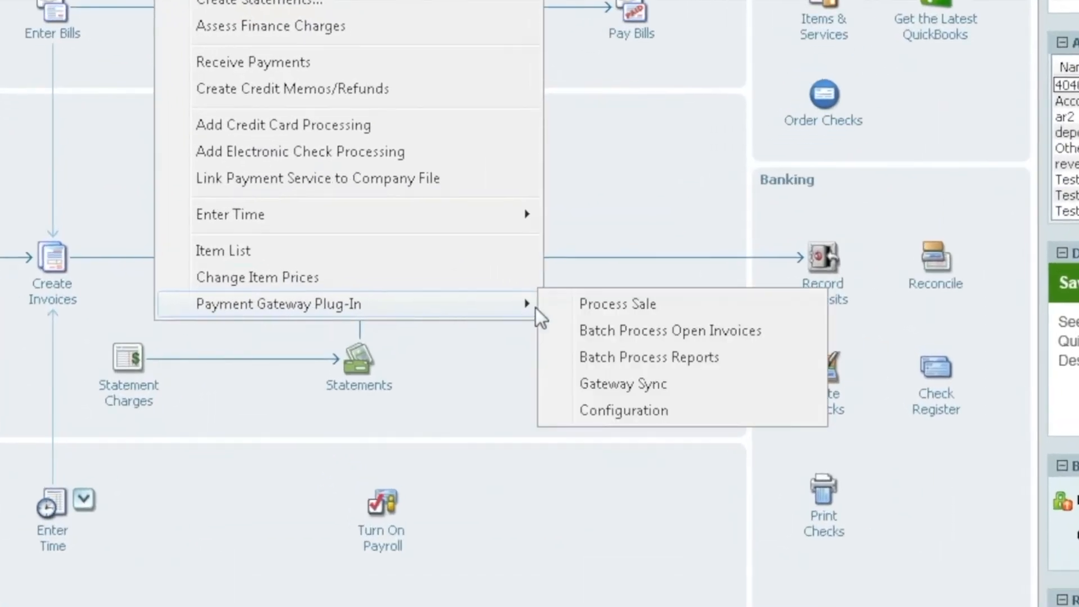
left_click(640, 385)
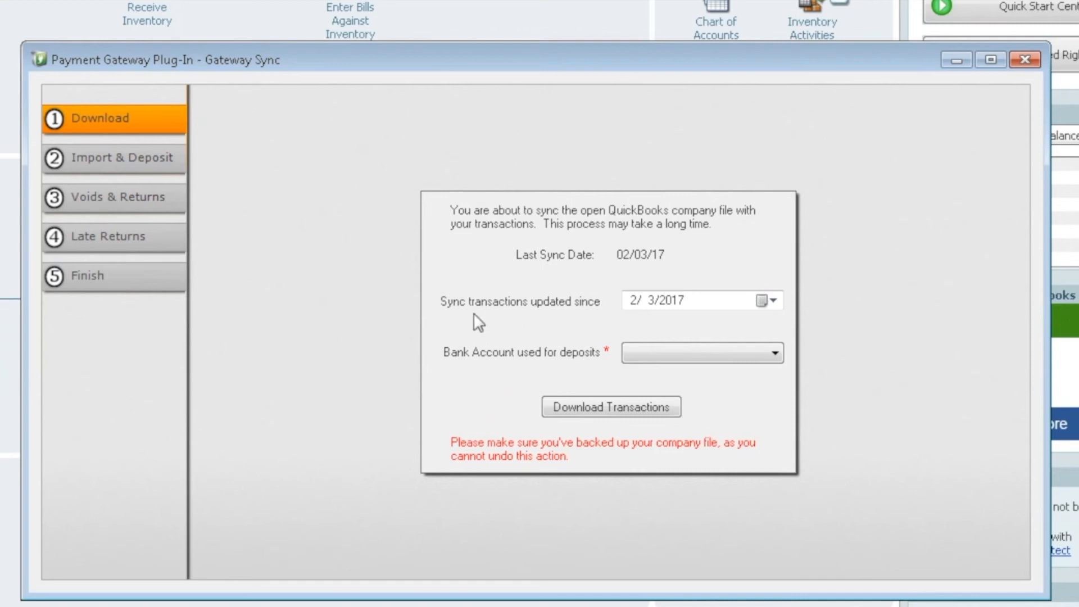
- Set the sync start date to 3/10/2017 and the bank account to 'deposit'
left_click(770, 301)
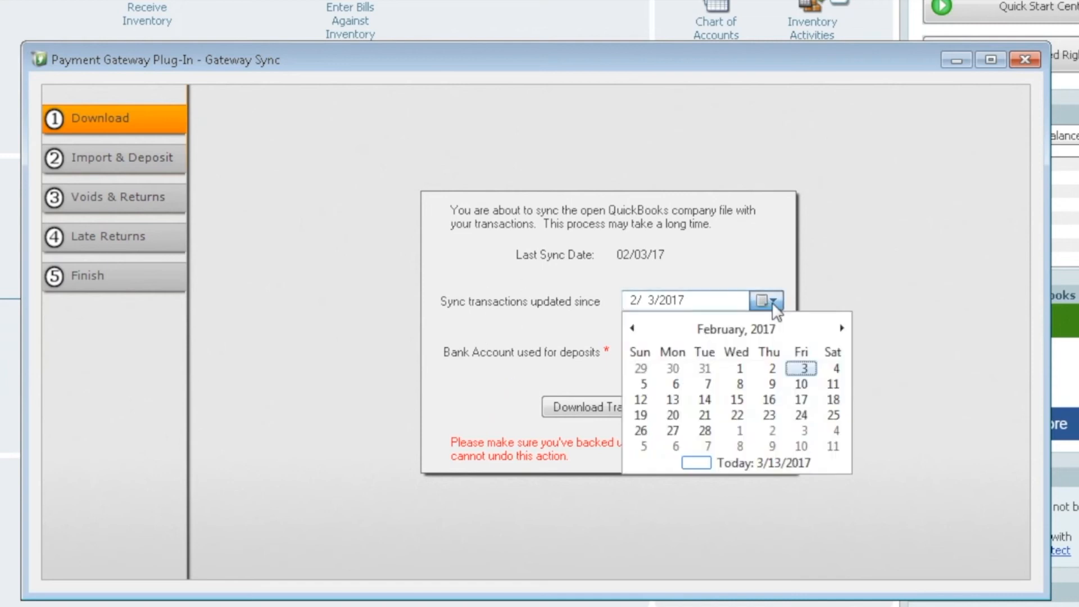
left_click(842, 328)
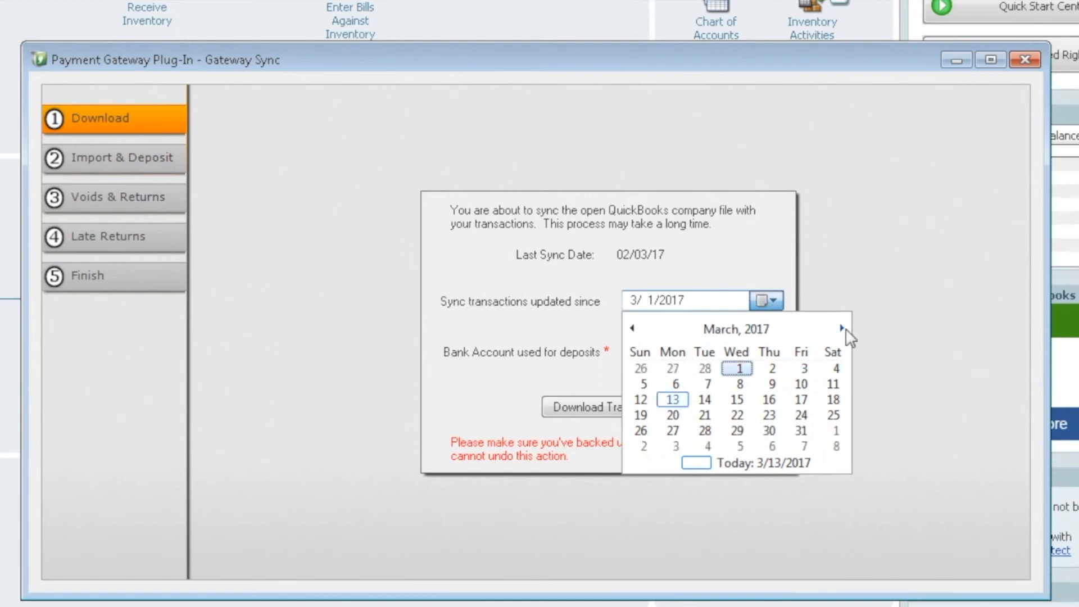
left_click(801, 384)
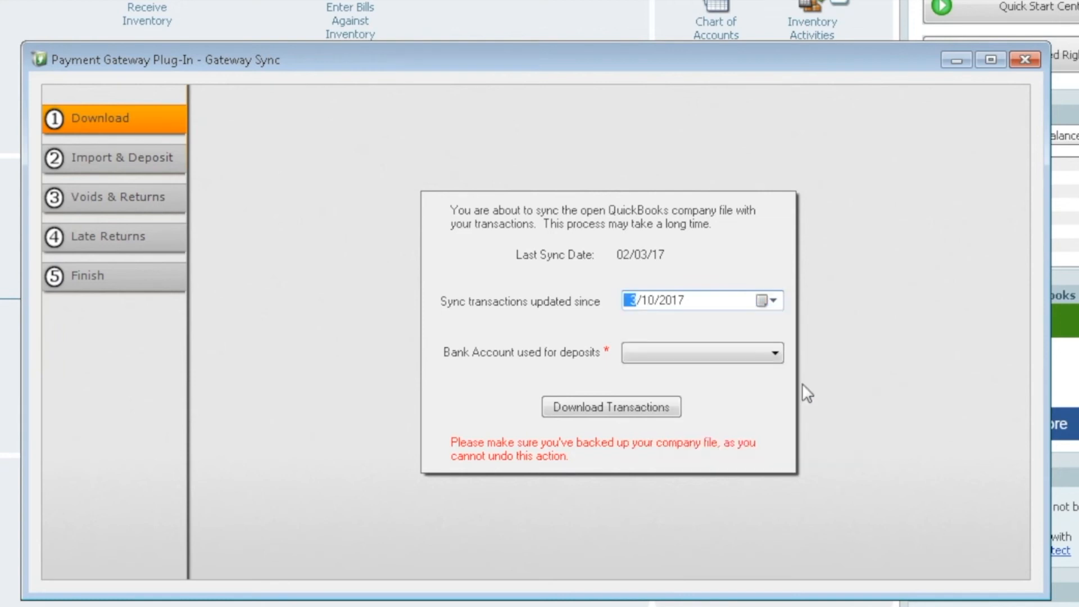
left_click(775, 355)
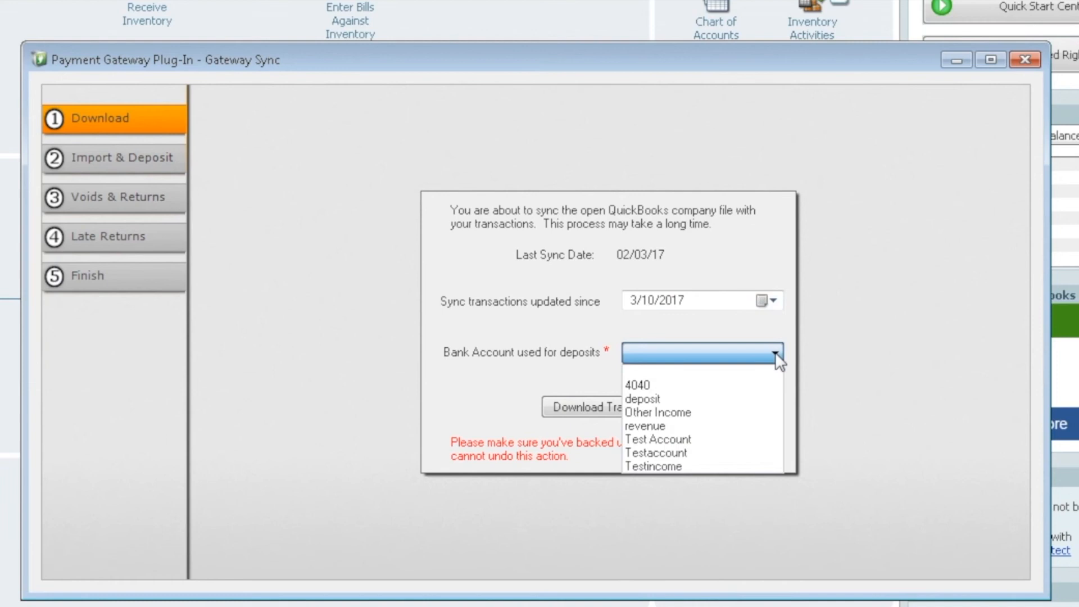
left_click(655, 401)
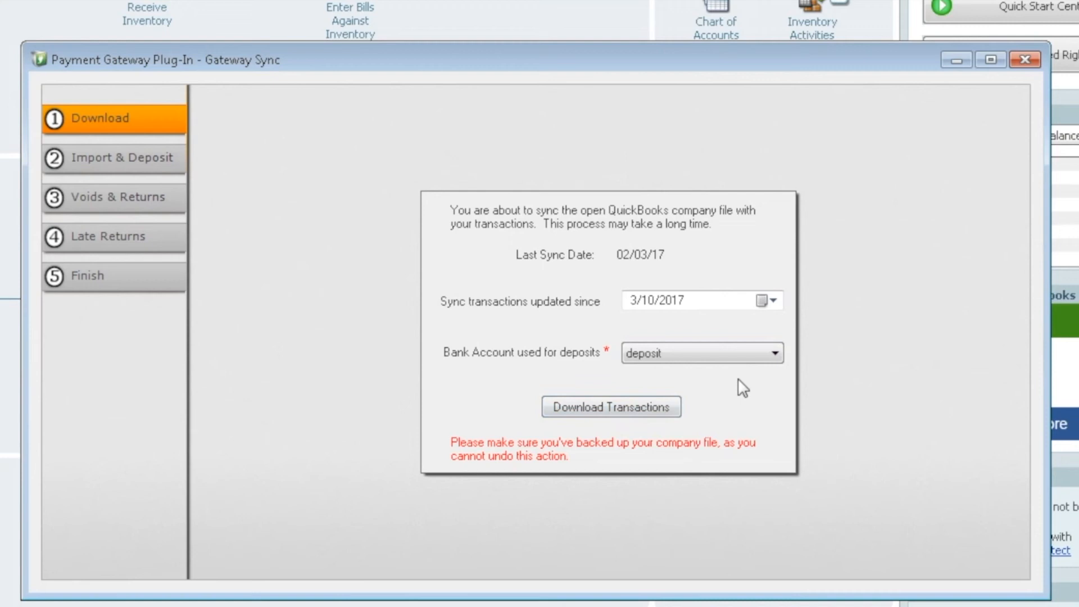
- Download settled batches, expand Batch 003, and turn on automatic customer matching
left_click(598, 405)
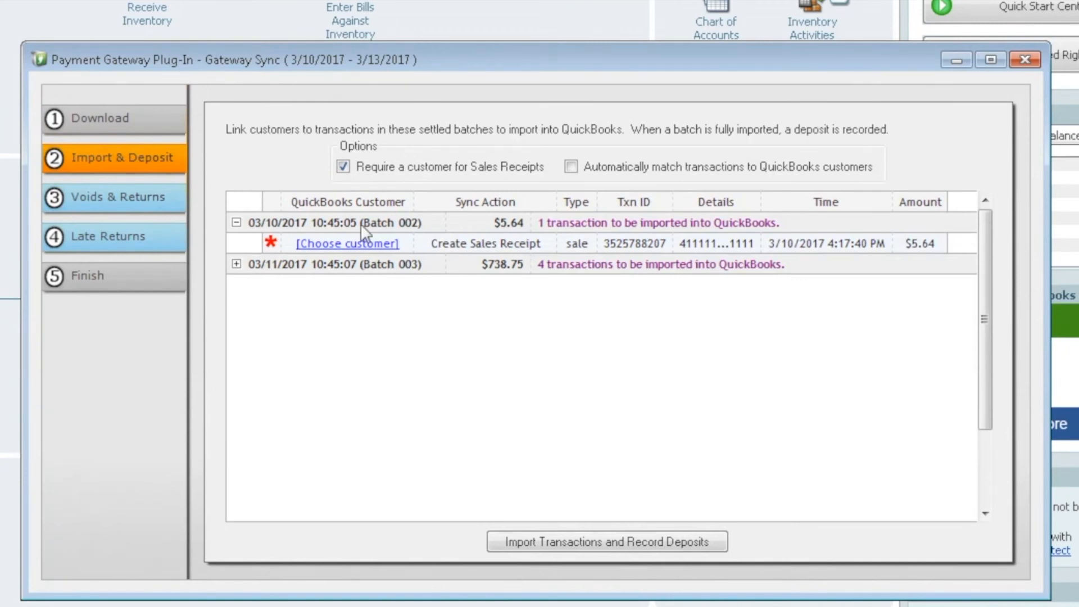
left_click(236, 263)
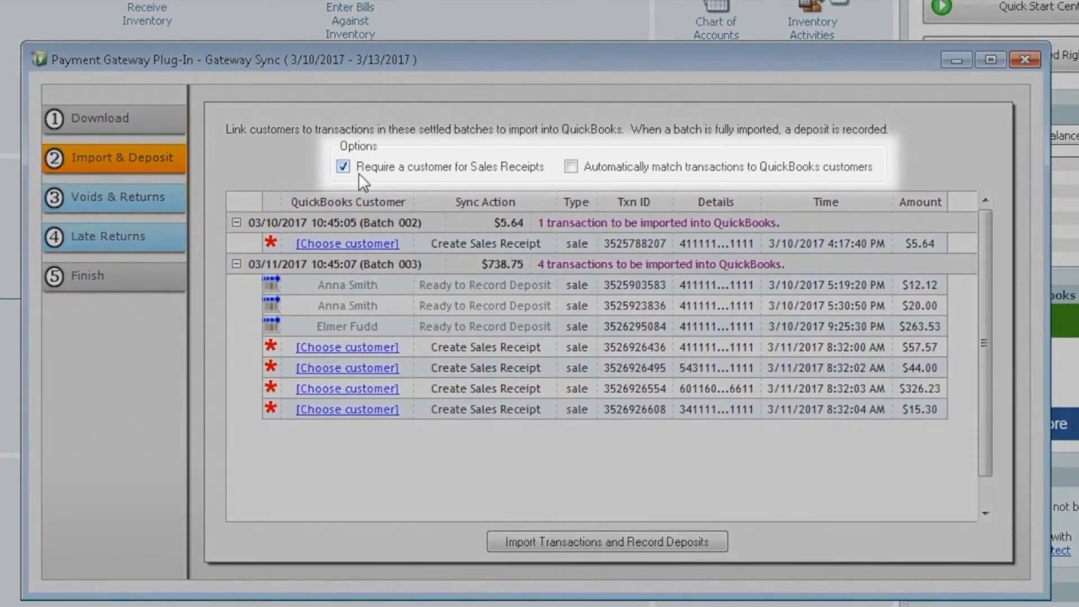
mouse_move(353, 167)
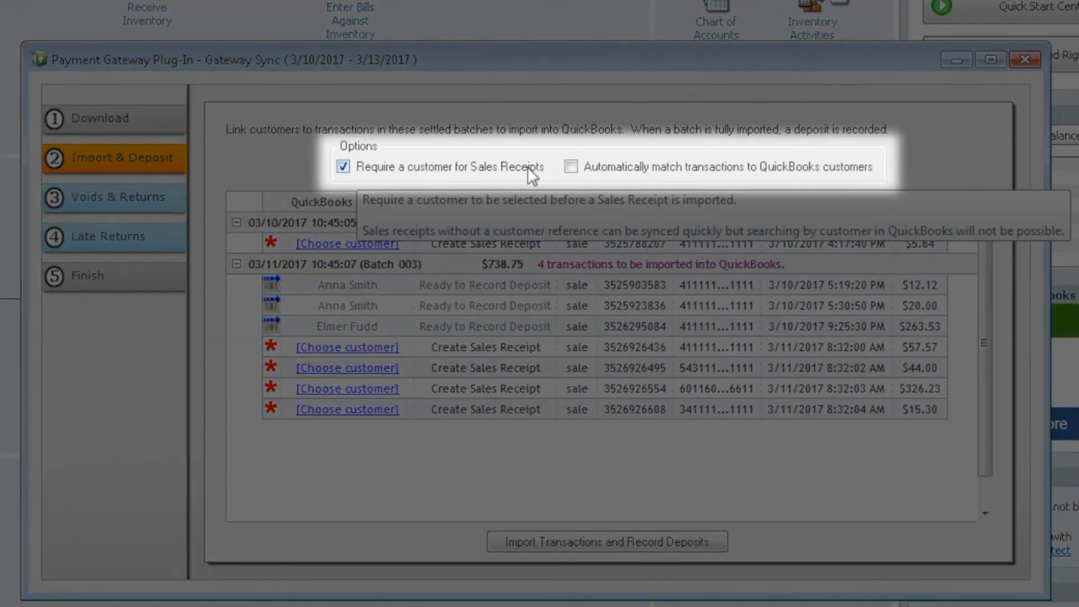
mouse_move(592, 167)
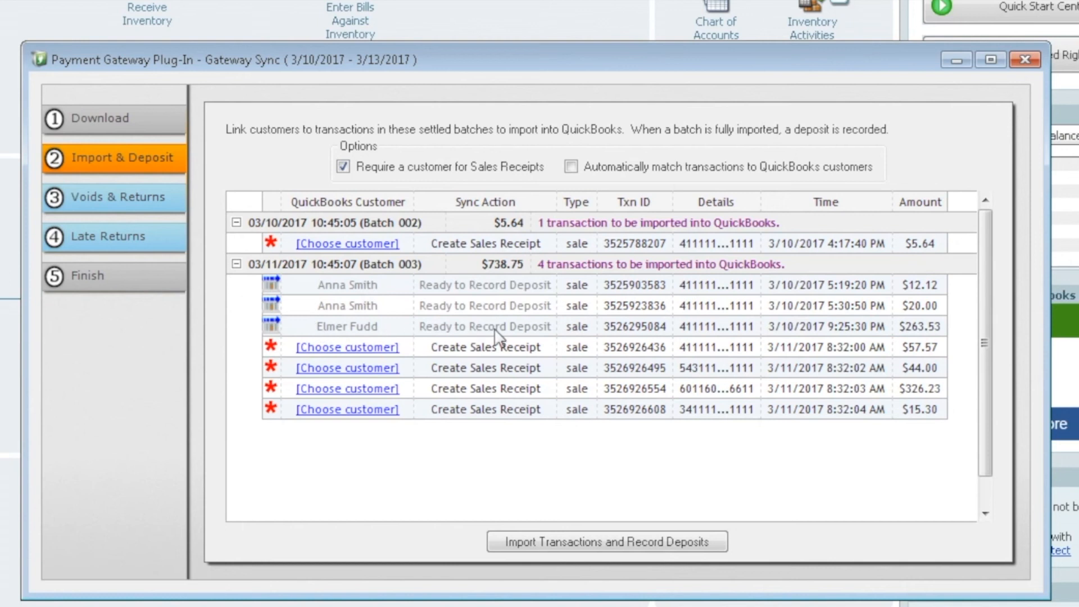
left_click(571, 166)
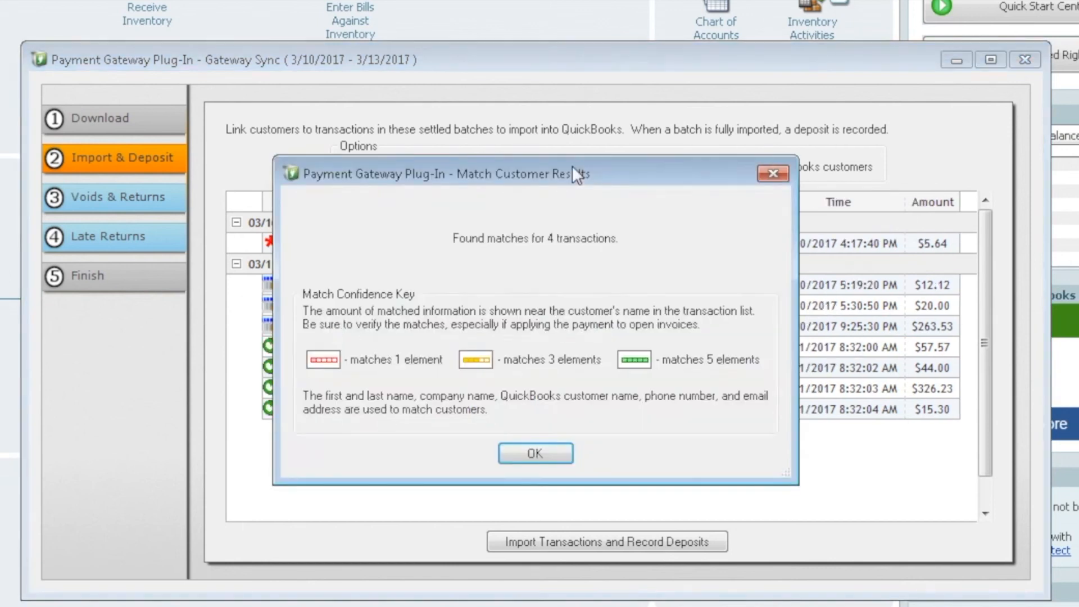
- Dismiss the match summary and start choosing a customer for Batch 002's $5.64 sale
left_click(528, 450)
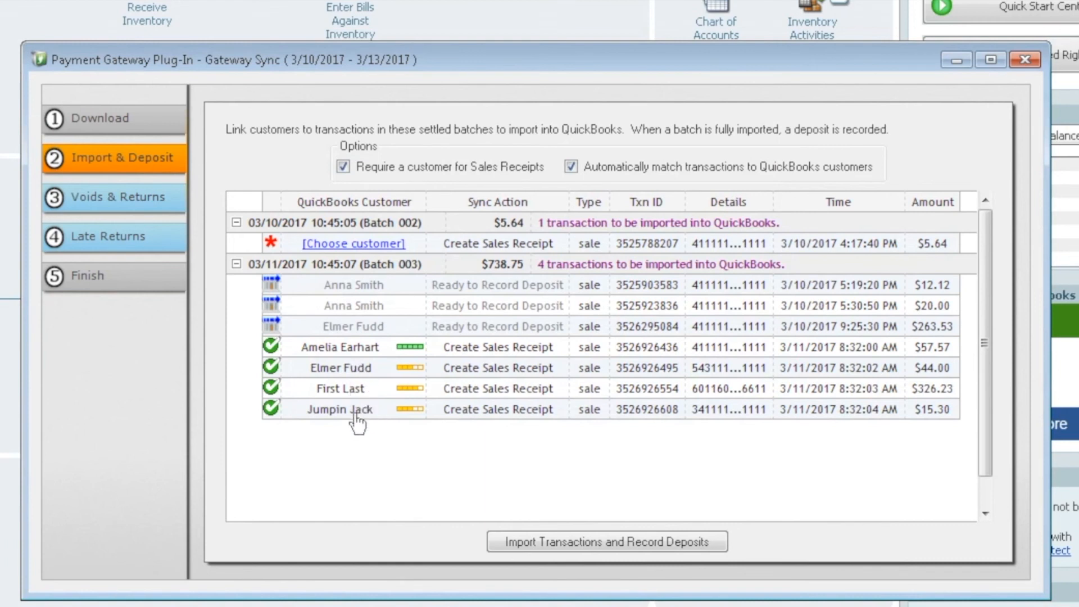
left_click(339, 246)
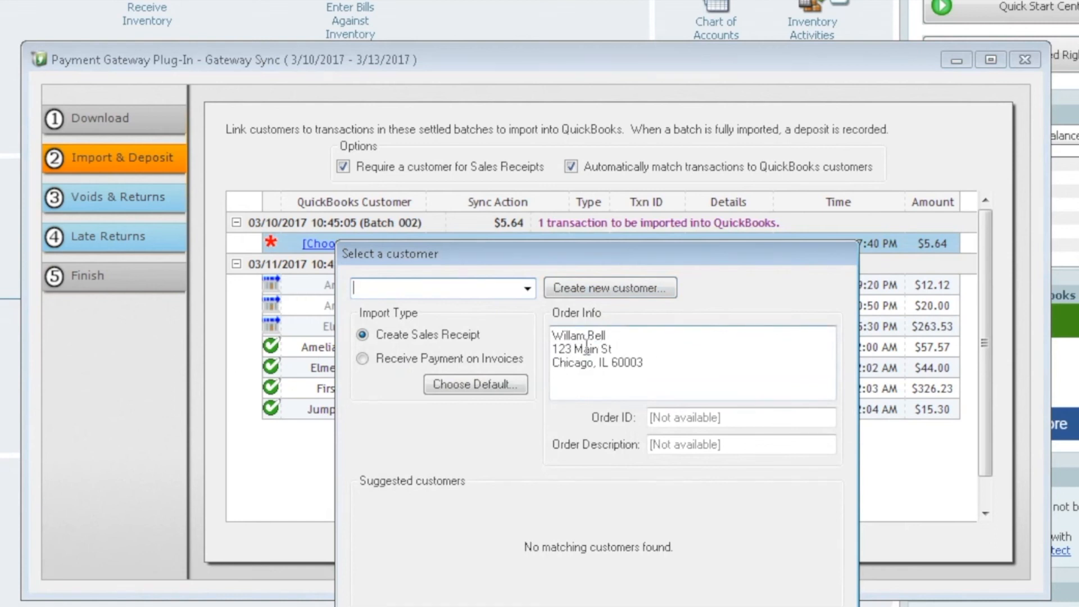
- Create a new customer from the order info for Batch 002's $5.64 sale
left_click(527, 288)
mouse_move(525, 337)
left_mouse_down()
mouse_move(517, 571)
mouse_move(524, 337)
left_mouse_up()
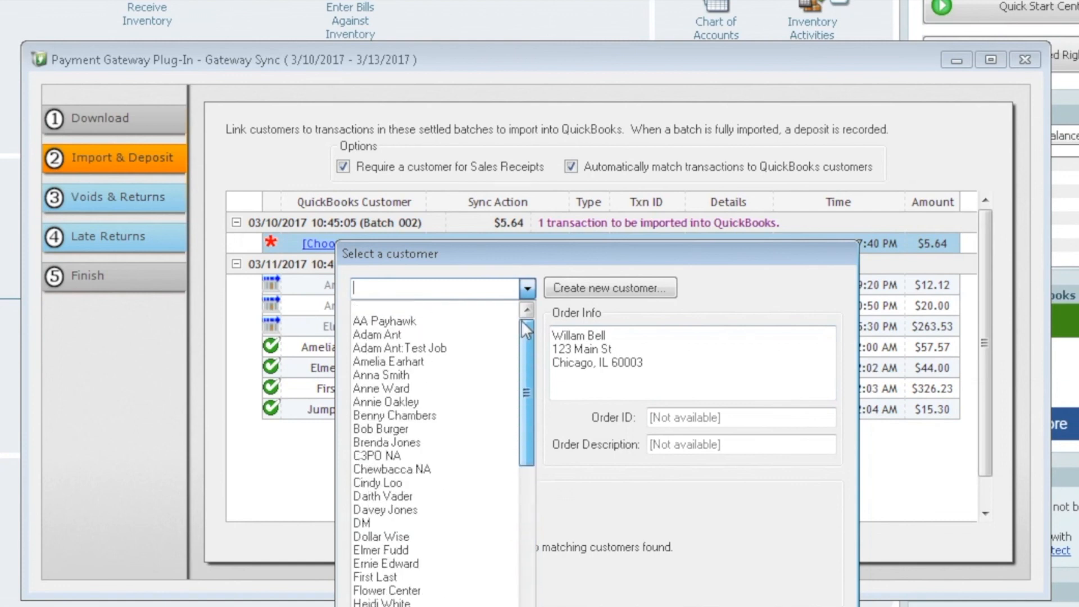
left_click(586, 287)
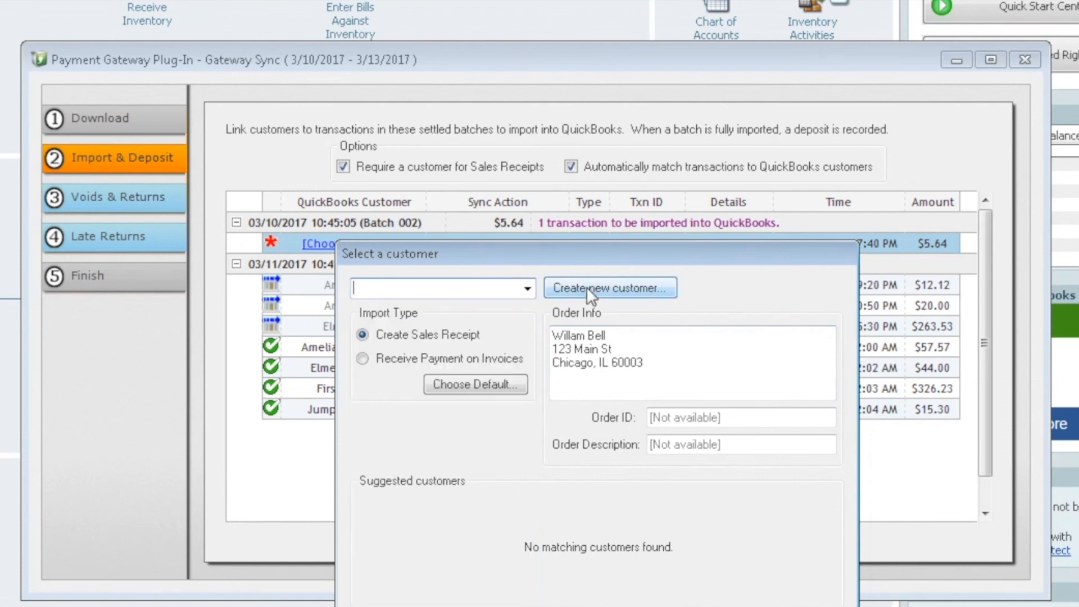
left_click(586, 287)
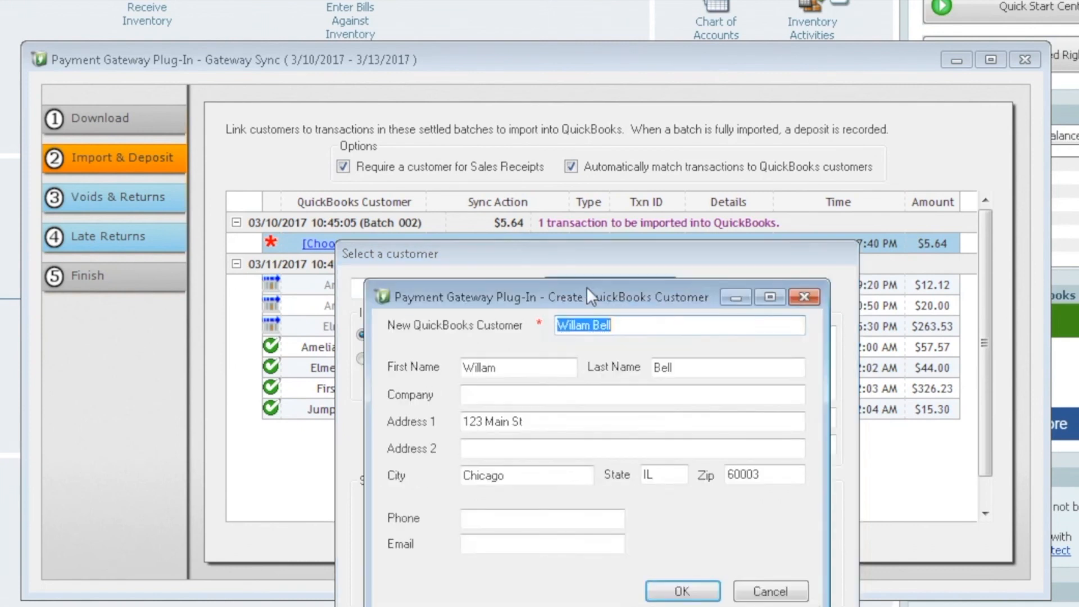
left_click(694, 591)
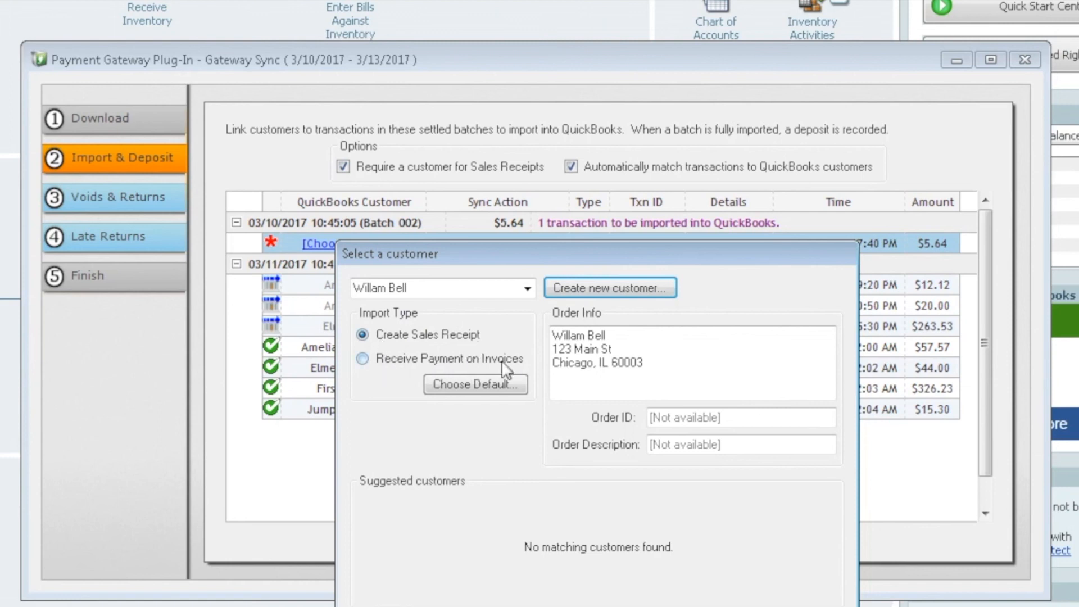
- Import the sale as Receive Payment on Invoices, make that the default, and confirm
left_click(363, 360)
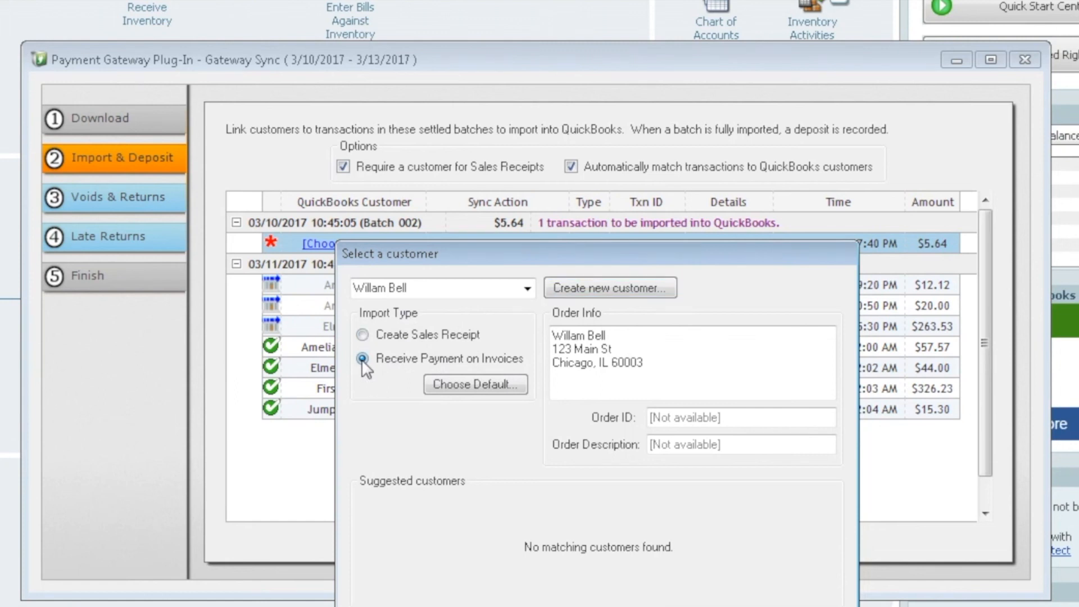
left_click(466, 383)
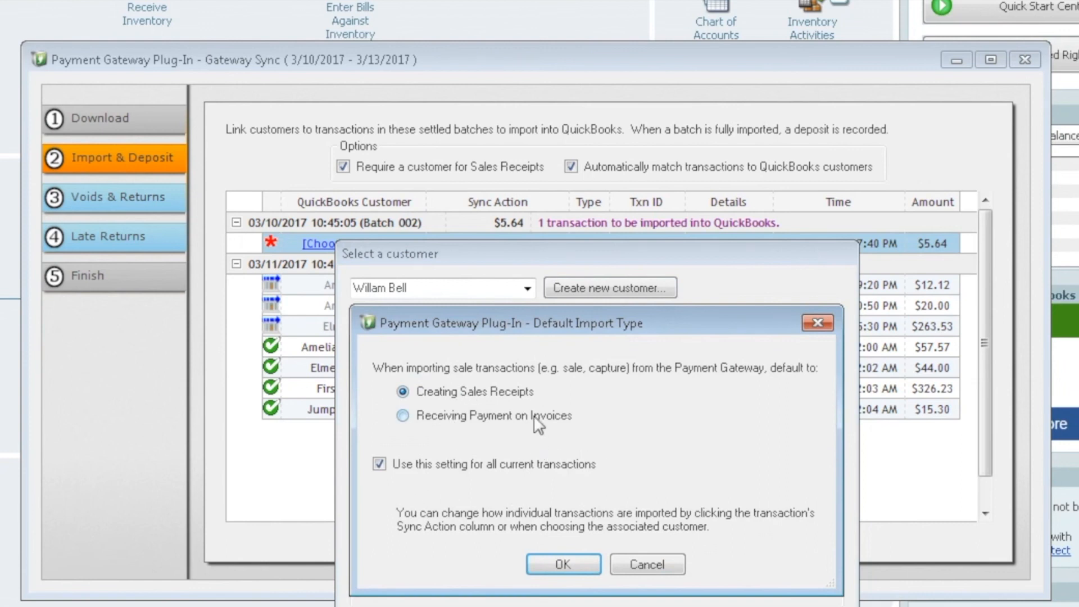
left_click(403, 415)
left_click(569, 563)
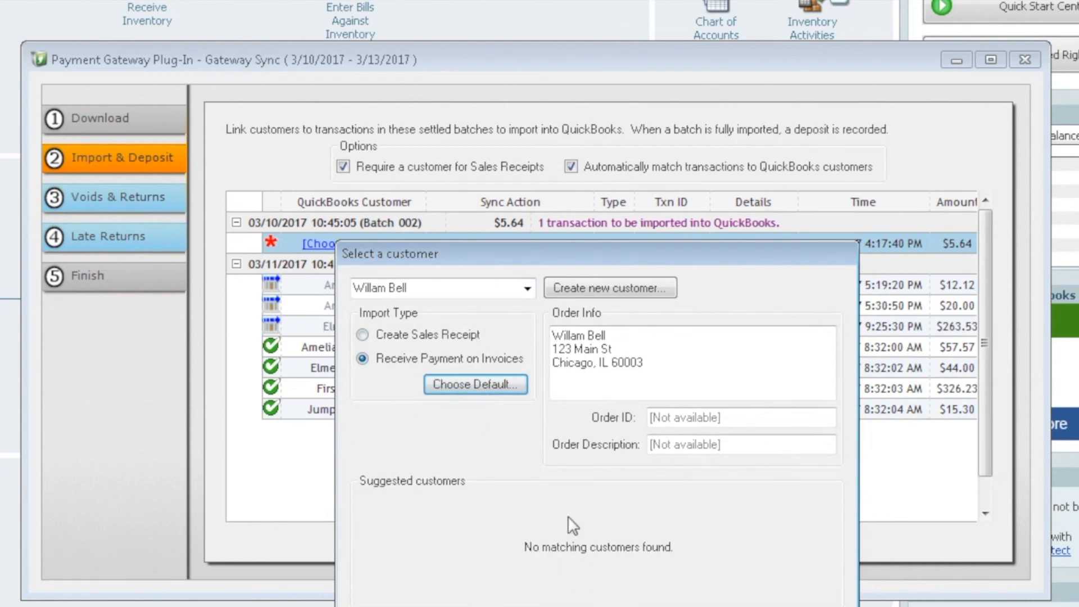
left_click(553, 606)
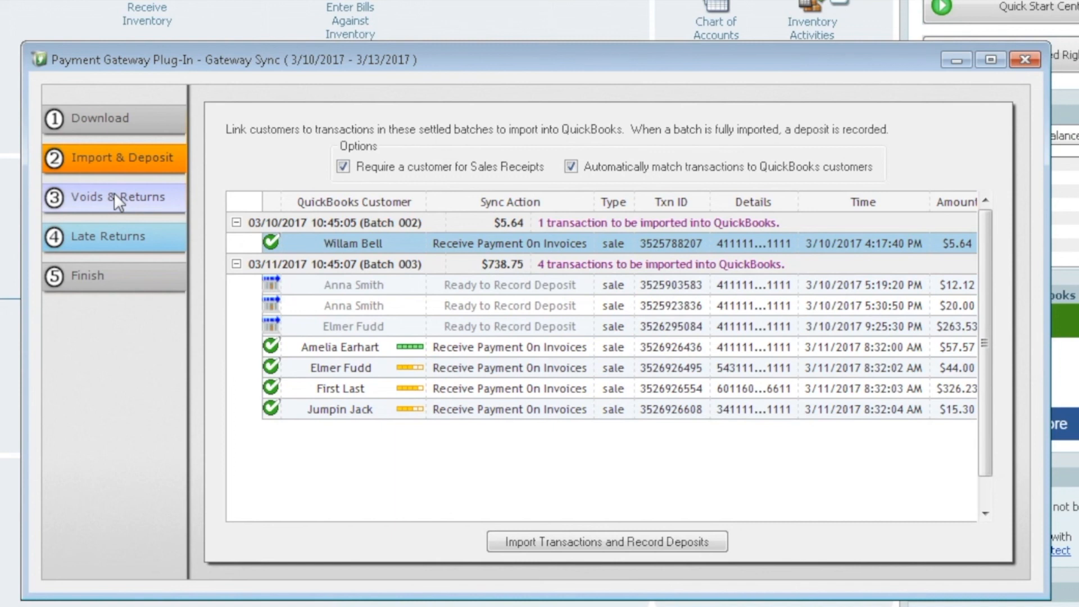
- Import the five transactions, record the two batch deposits, and close the finished sync
left_click(599, 540)
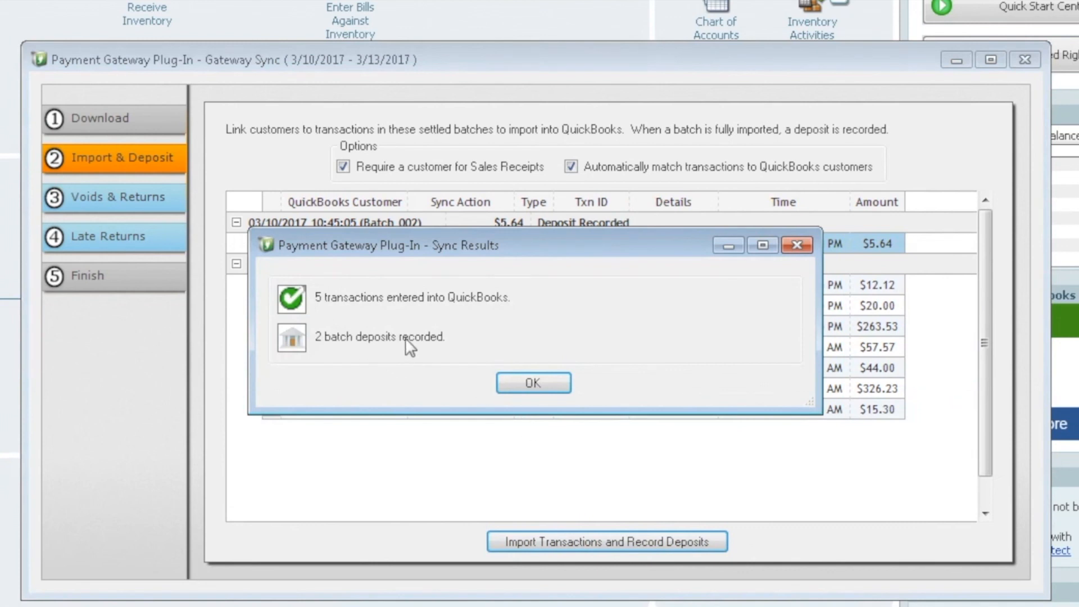
left_click(543, 384)
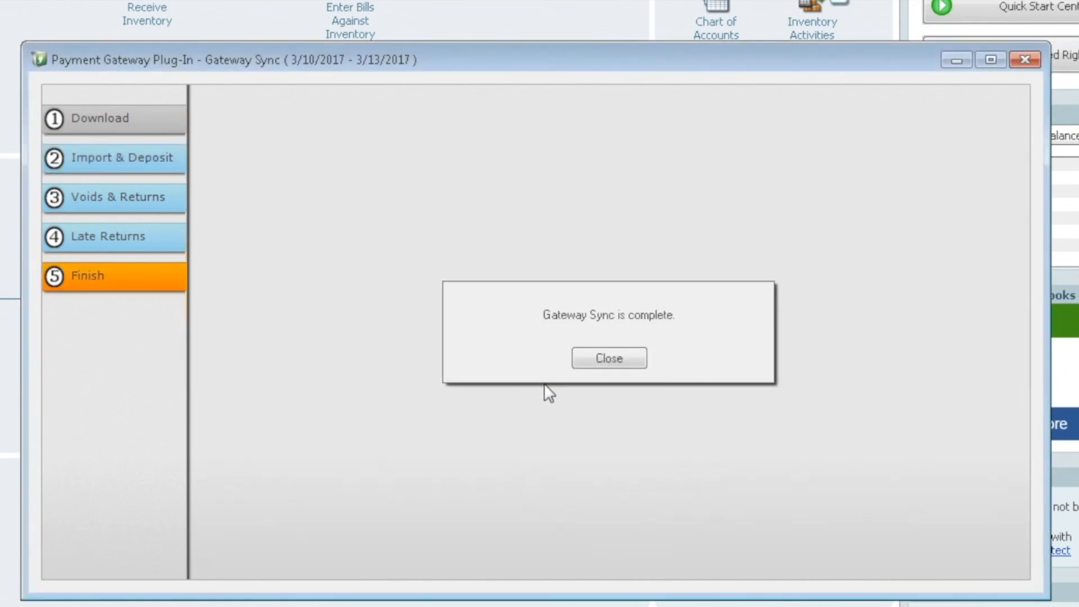
left_click(619, 355)
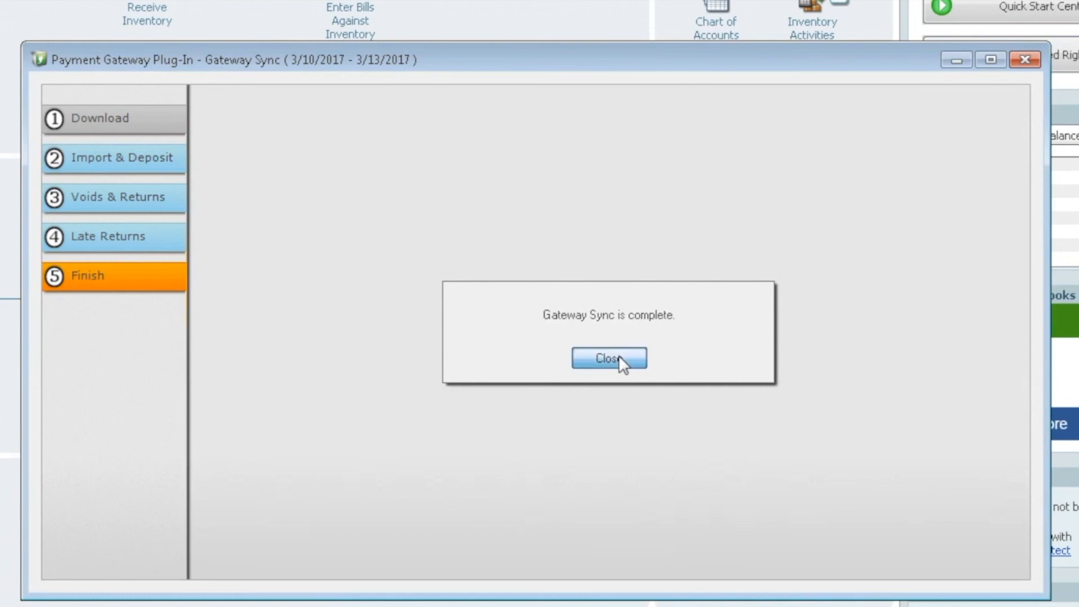